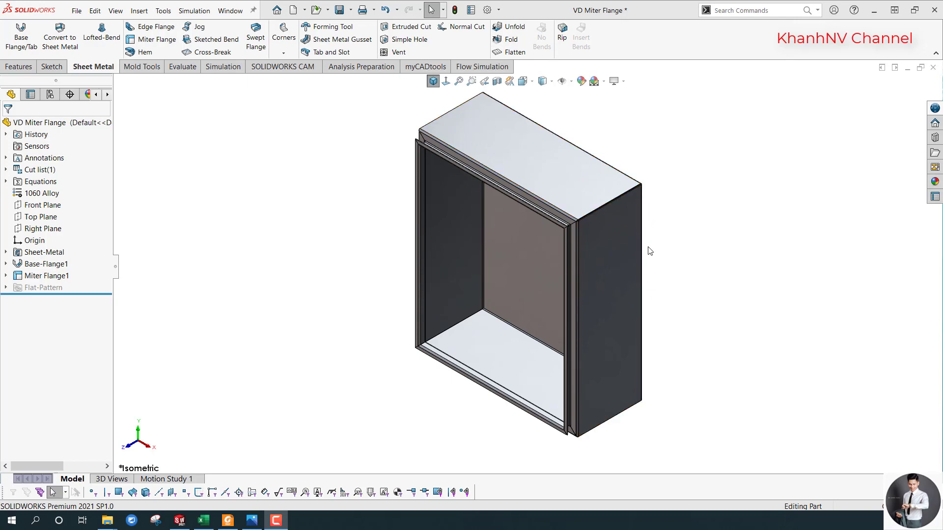
# Orbit the box to inspect a bent edge, then return to the isometric view.
pyautogui.scroll(-2, 649, 248)
pyautogui.scroll(-3, 640, 238)
pyautogui.moveTo(615, 210); pyautogui.dragTo(562, 221, button='middle')
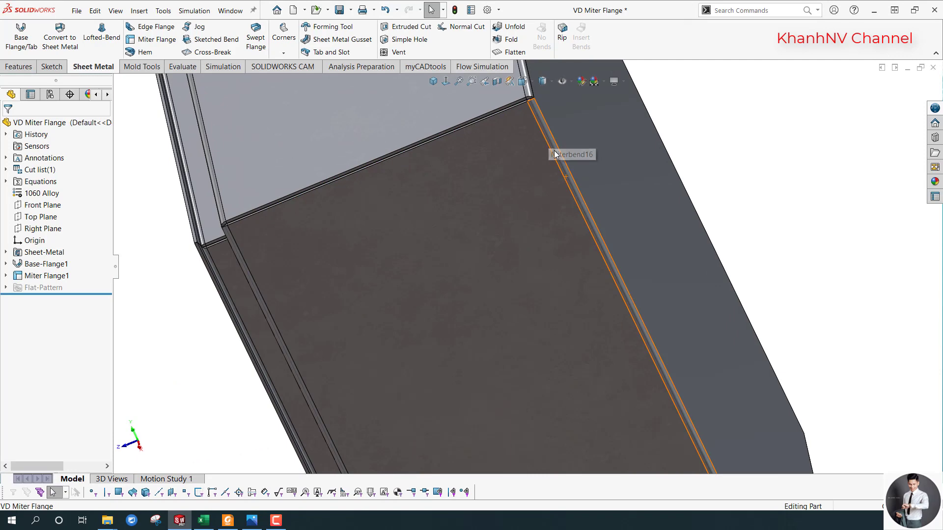
pyautogui.click(434, 80)
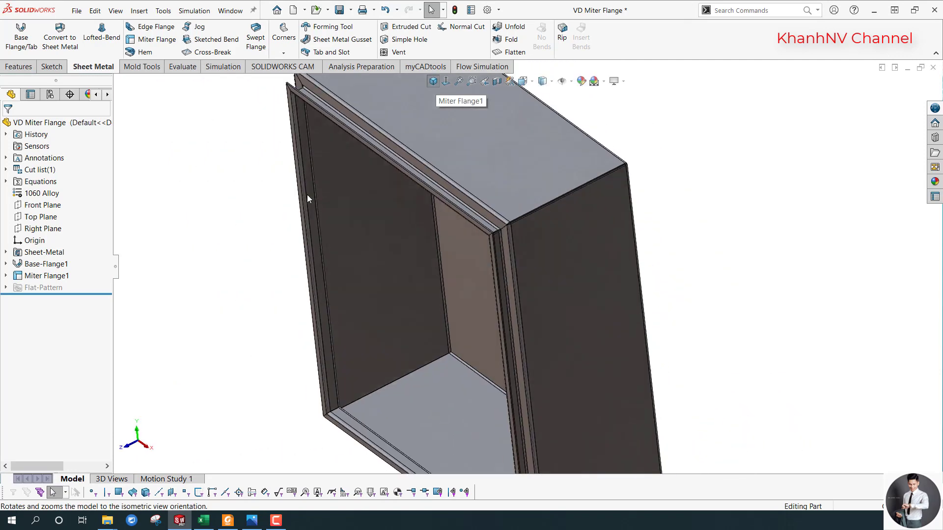
# Check the notched reference image, then flatten the box into its cross-shaped flat pattern.
pyautogui.click(252, 522)
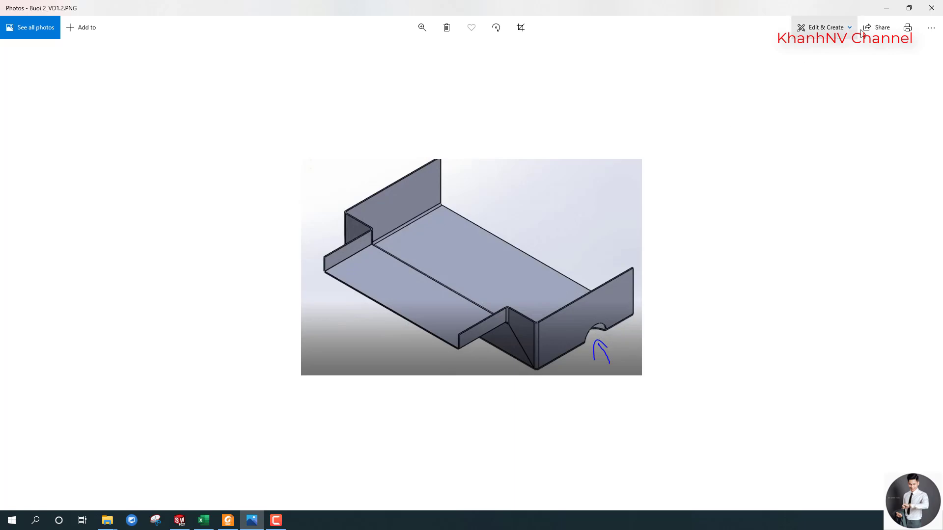
pyautogui.click(888, 8)
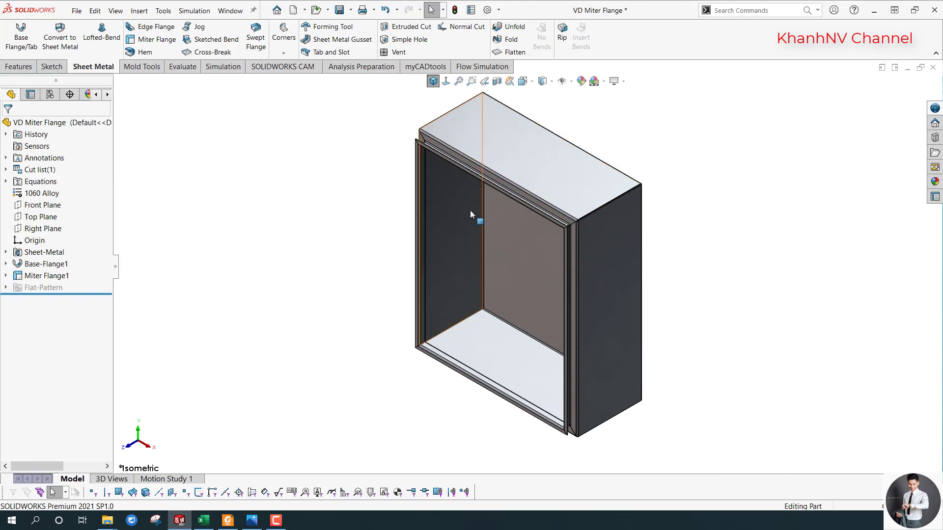
pyautogui.click(514, 52)
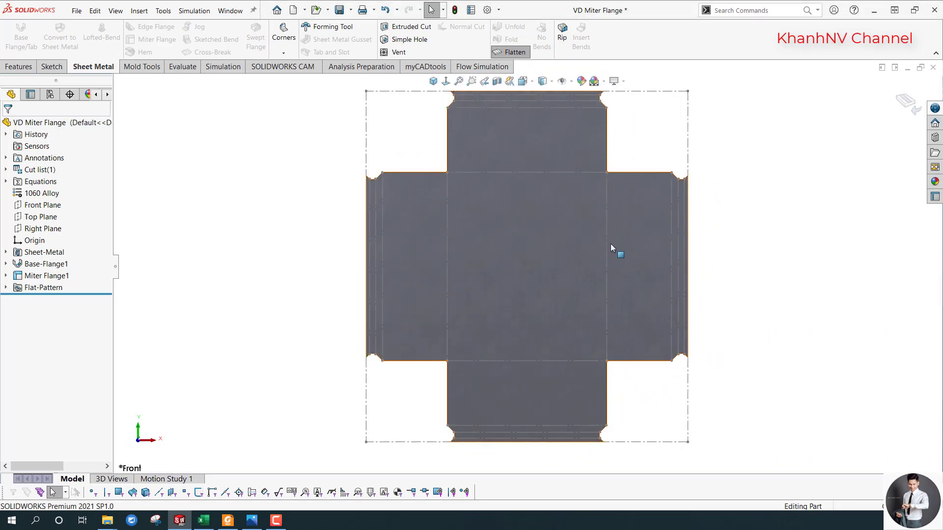
# Start a sketch on the flat pattern face and draw a circle on the right bend line.
pyautogui.click(629, 237)
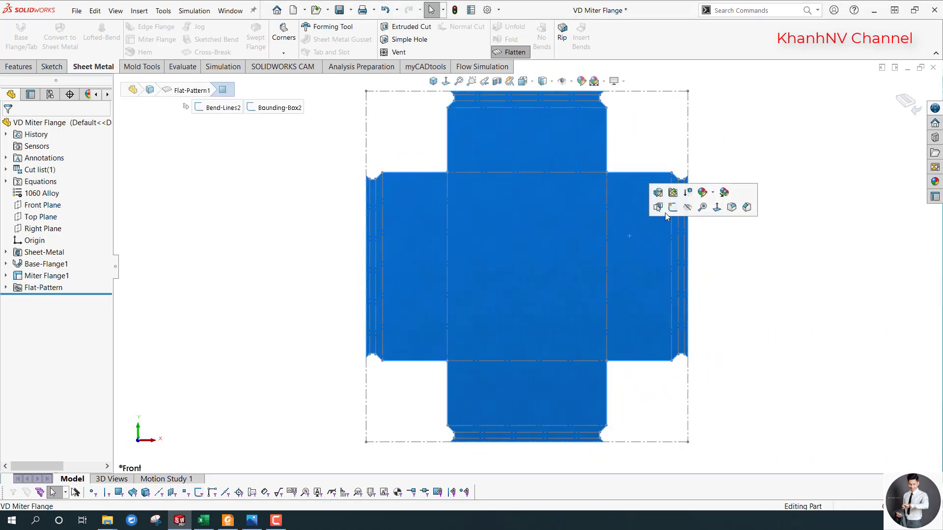
pyautogui.click(665, 213)
pyautogui.press('c')
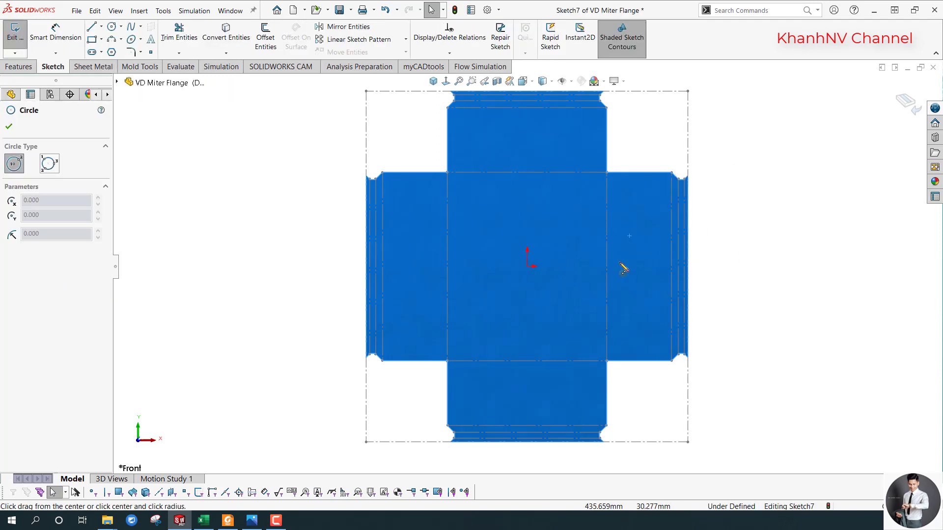
pyautogui.scroll(-3, 621, 265)
pyautogui.click(618, 259)
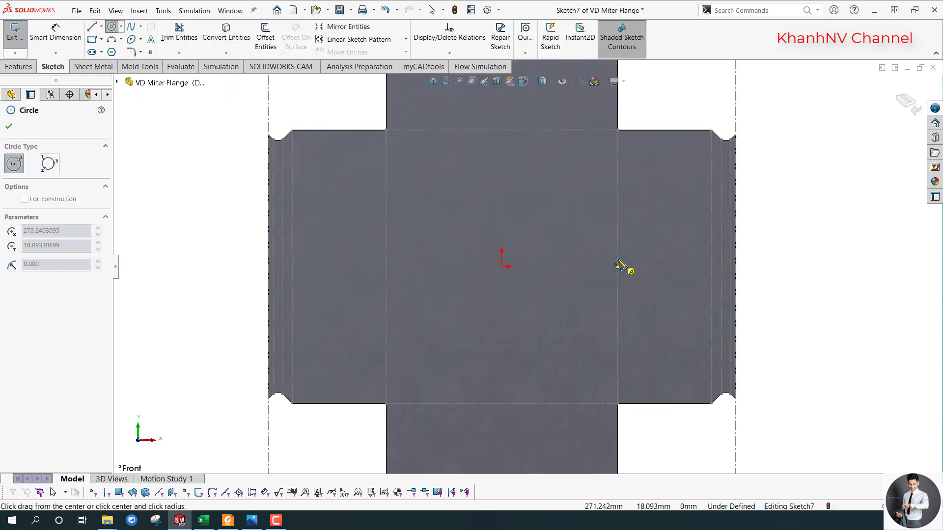
pyautogui.click(633, 245)
pyautogui.press('Escape')
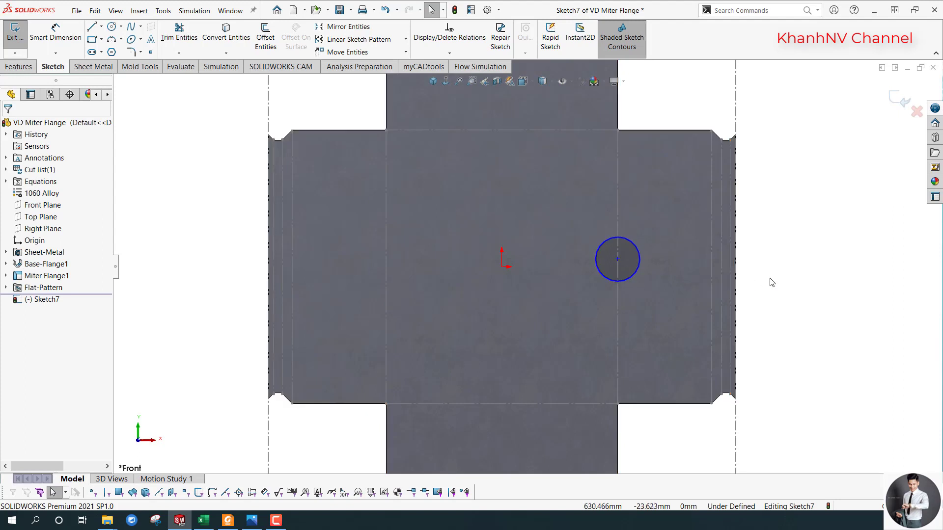
# Make the circle centre coincident with the vertical bend line and horizontal with the origin.
pyautogui.click(617, 259)
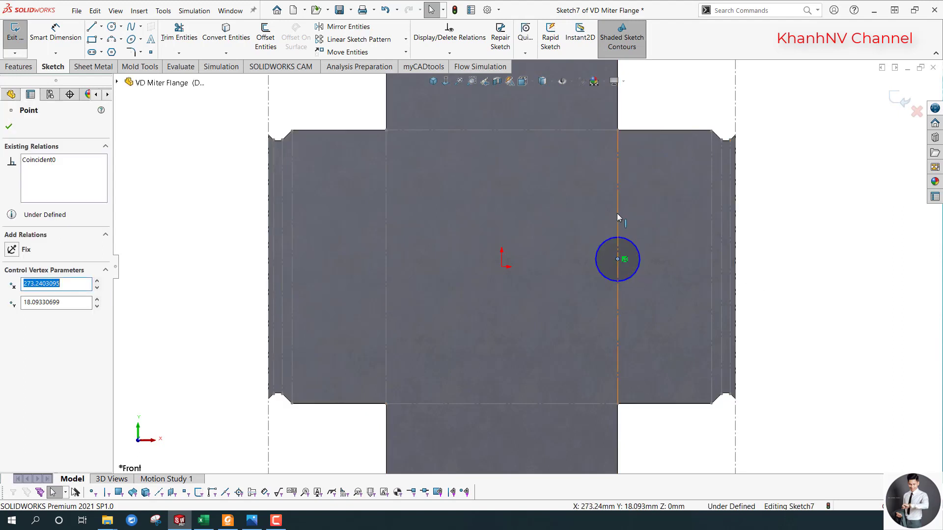
pyautogui.keyDown('ctrl'); pyautogui.click(616, 213); pyautogui.keyUp('ctrl')
pyautogui.click(660, 170)
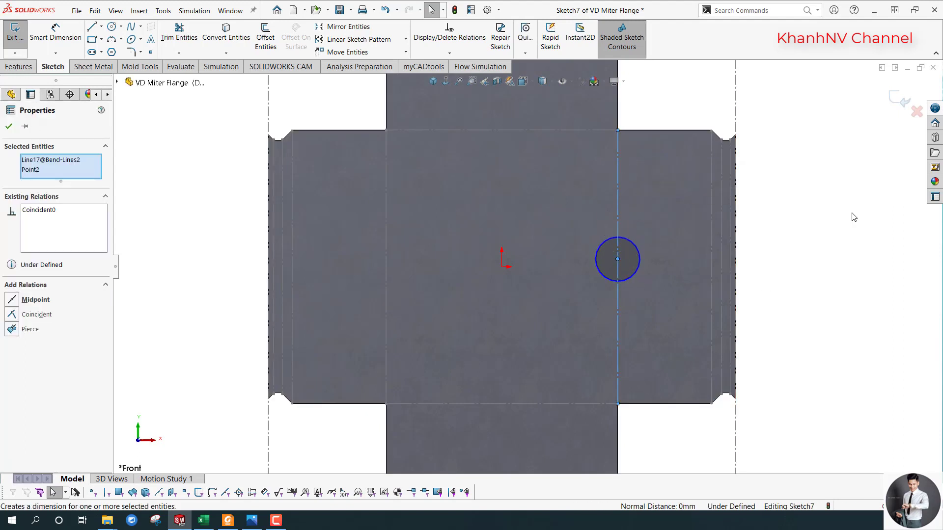
pyautogui.click(617, 259)
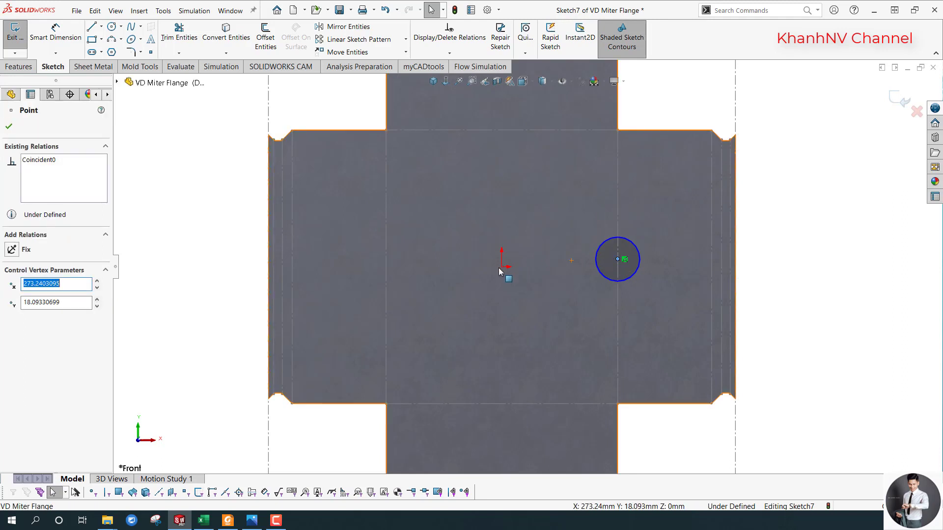
pyautogui.keyDown('ctrl'); pyautogui.click(502, 267); pyautogui.keyUp('ctrl')
pyautogui.click(527, 227)
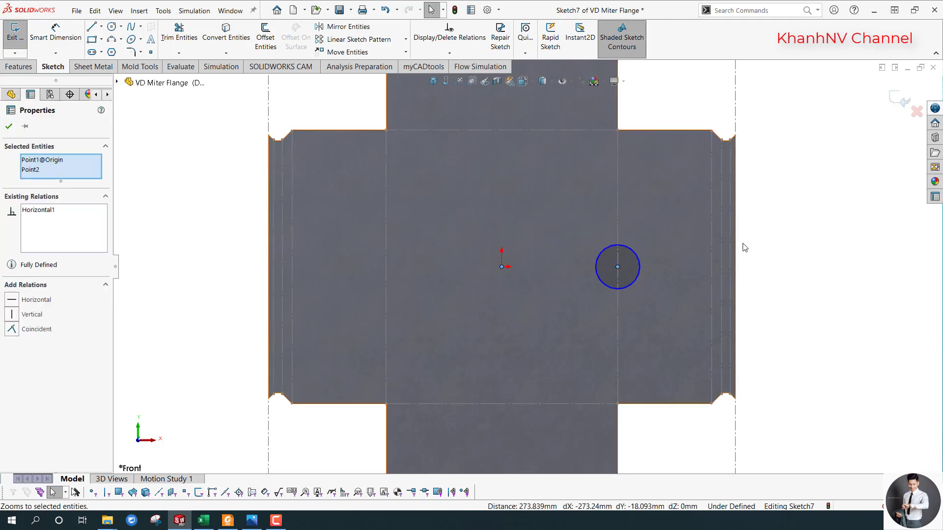
pyautogui.click(791, 243)
# Dimension the circle at Ø50 and compare the sketch against the reference image.
pyautogui.press('d')
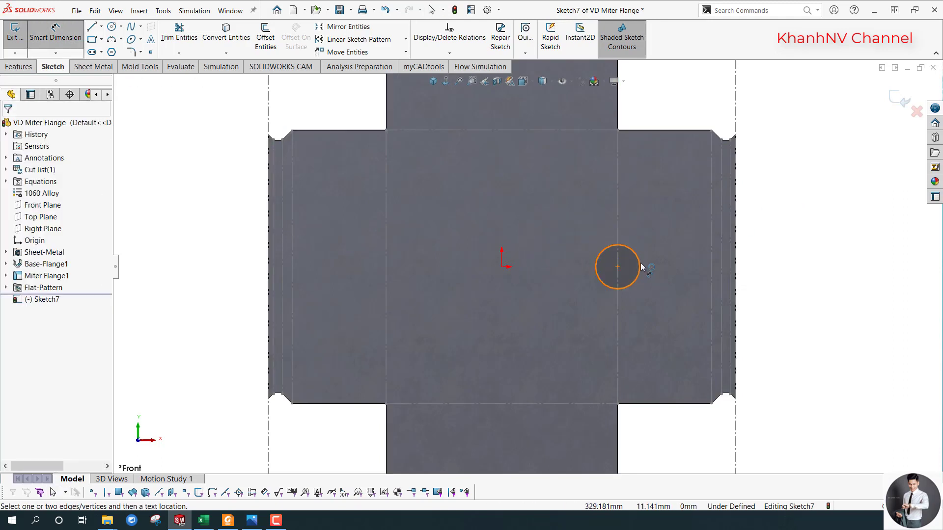
pyautogui.click(639, 267)
pyautogui.click(553, 268)
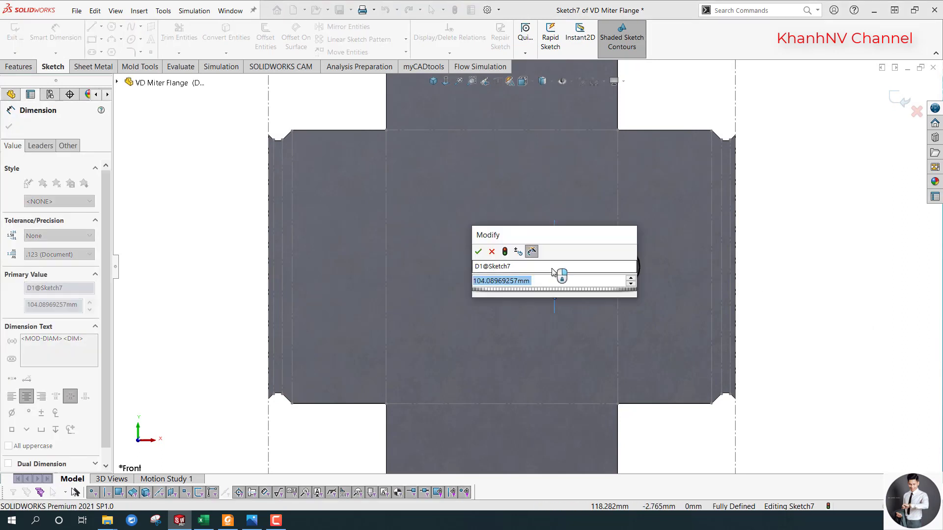
pyautogui.write('50')
pyautogui.press('Return')
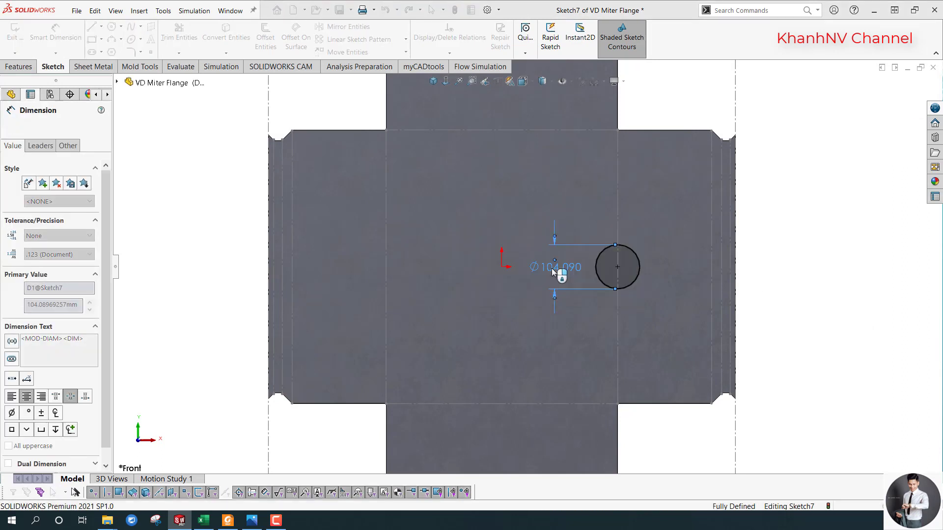
pyautogui.click(793, 285)
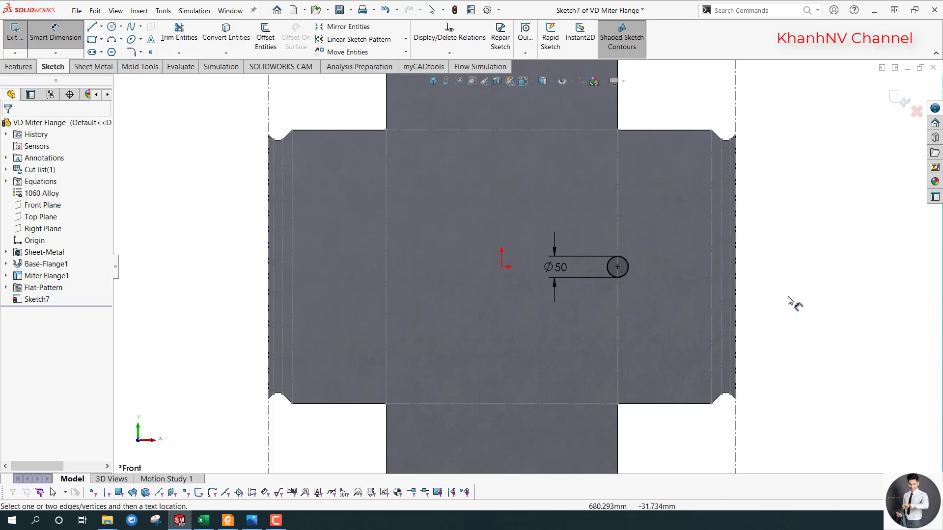
pyautogui.keyDown('ctrl'); pyautogui.moveTo(737, 315); pyautogui.dragTo(658, 299, button='middle'); pyautogui.keyUp('ctrl')
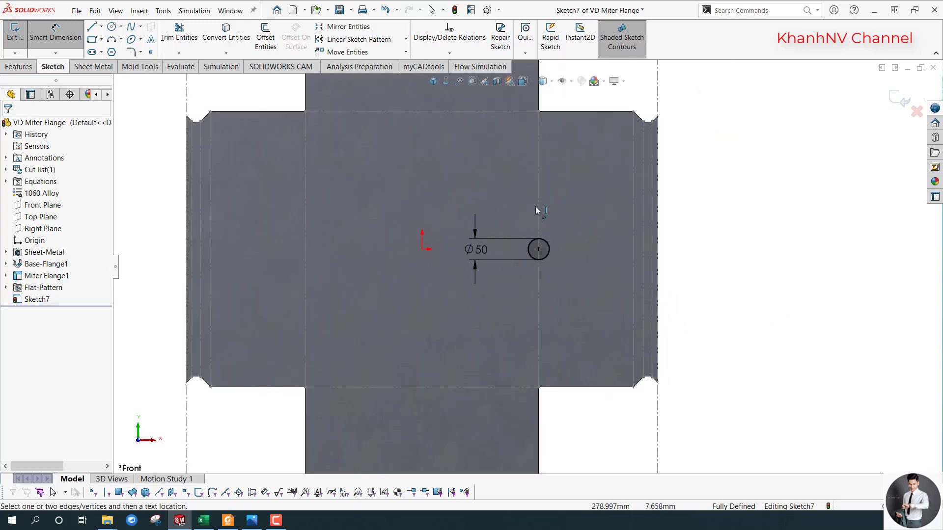
pyautogui.click(252, 521)
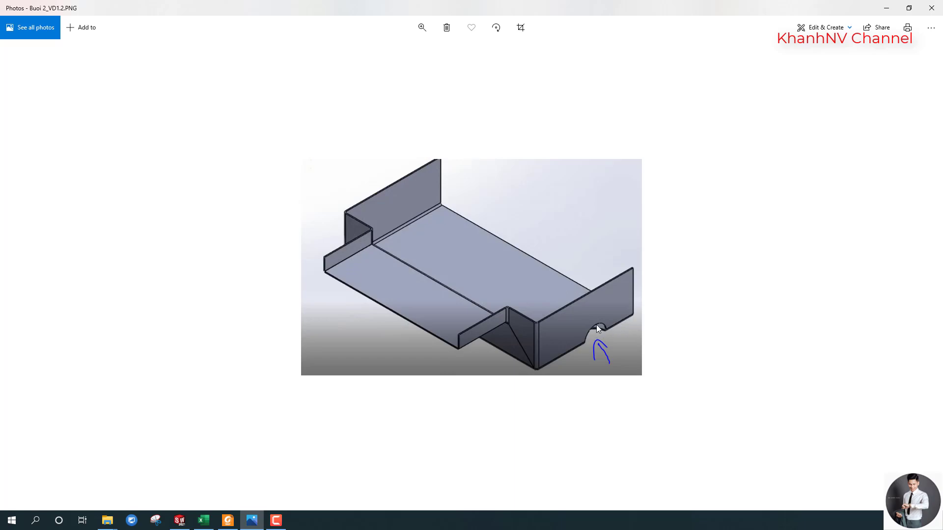
pyautogui.click(250, 523)
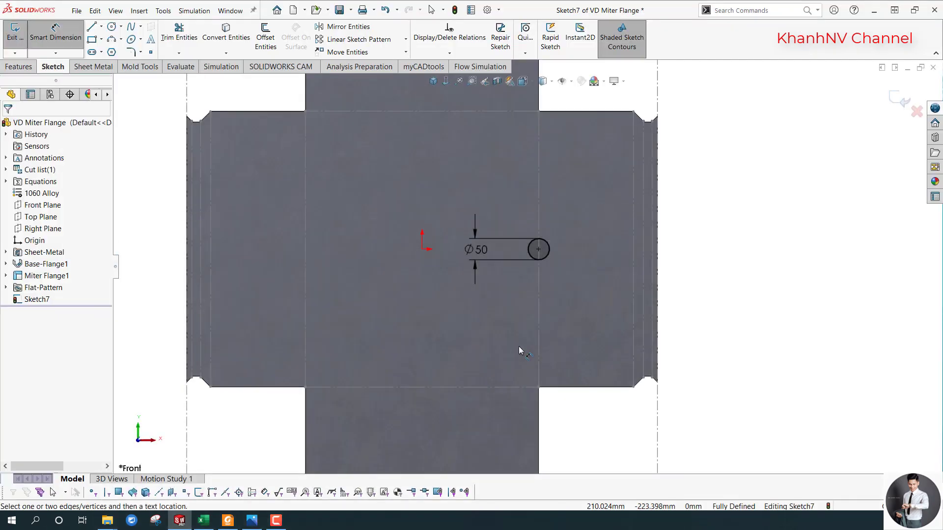
# Extrude-cut the Ø50 circle through the sheet with Link to thickness, creating Cut-Extrude1.
pyautogui.click(18, 67)
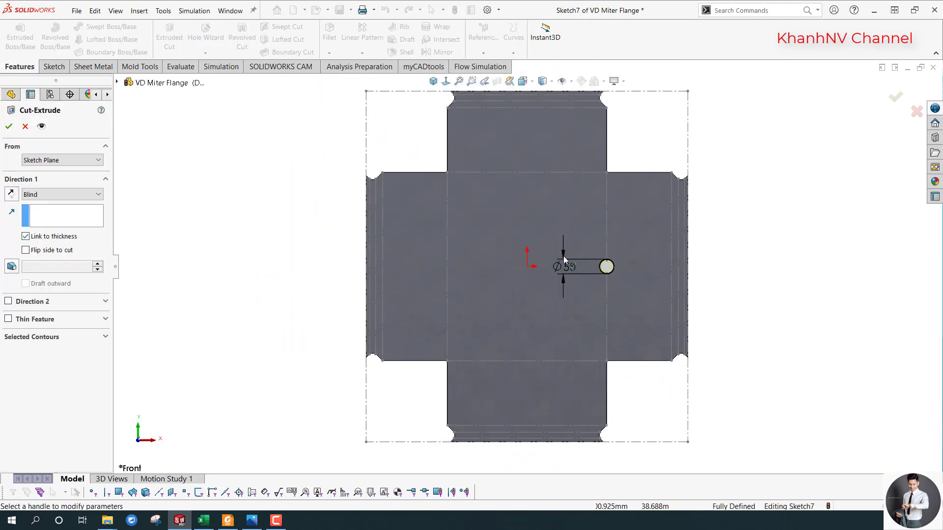
pyautogui.click(9, 126)
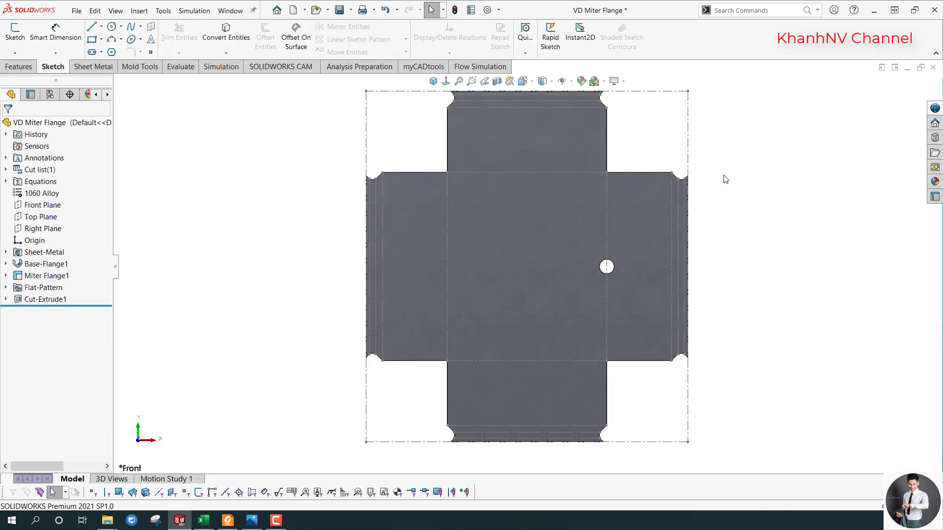
pyautogui.click(94, 67)
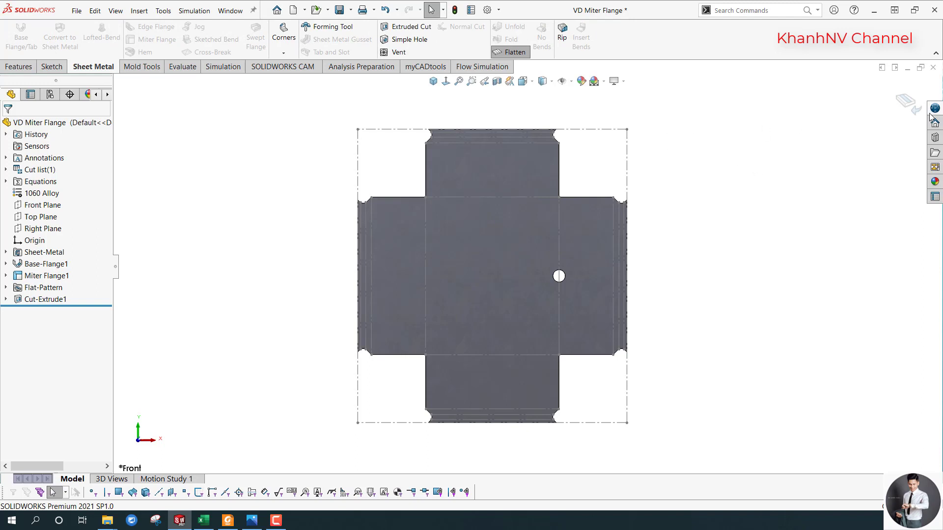
# Refold the box, orbit to its notched side and select the Cut-Extrude1 feature.
pyautogui.click(513, 51)
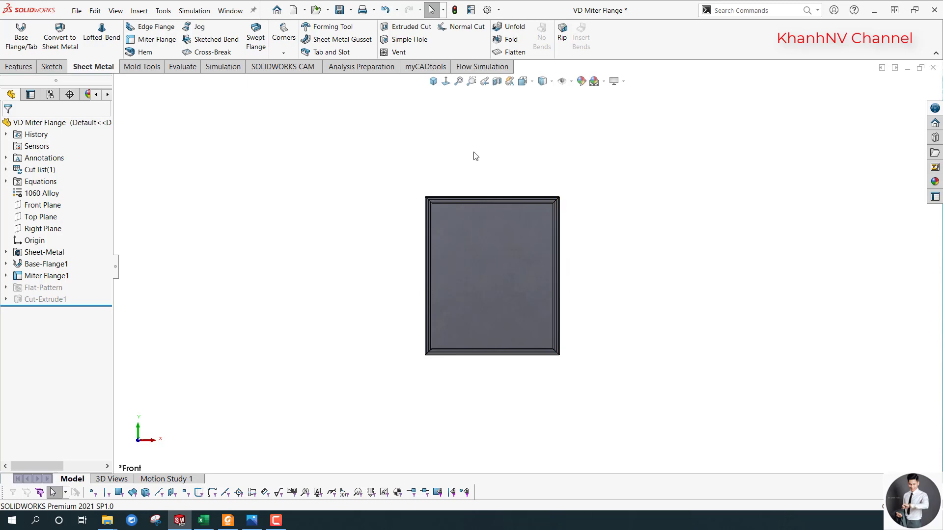
pyautogui.click(433, 81)
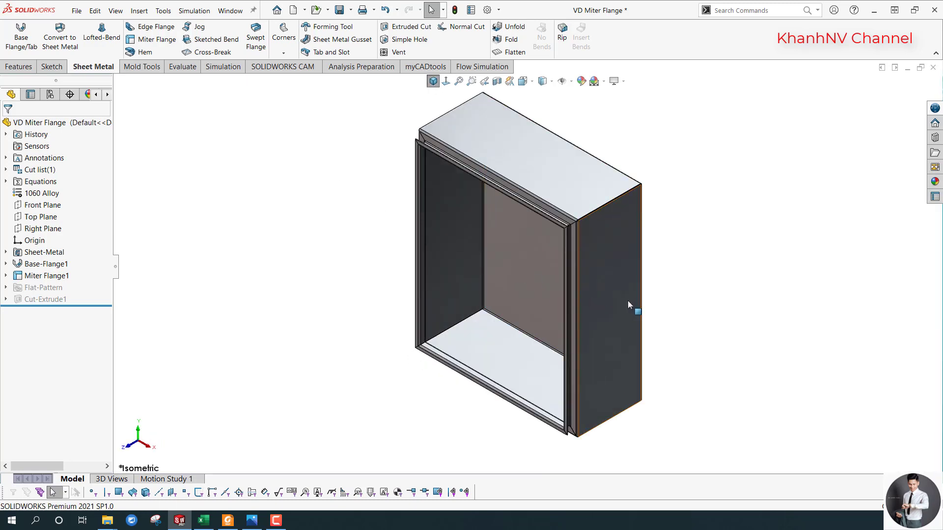
pyautogui.moveTo(632, 308); pyautogui.dragTo(543, 288, button='middle')
pyautogui.scroll(-3, 520, 267)
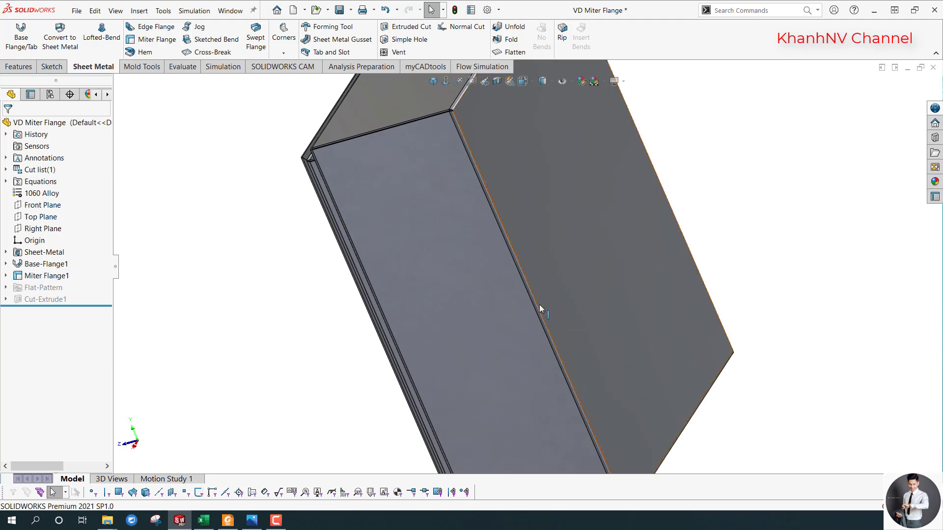
pyautogui.click(50, 302)
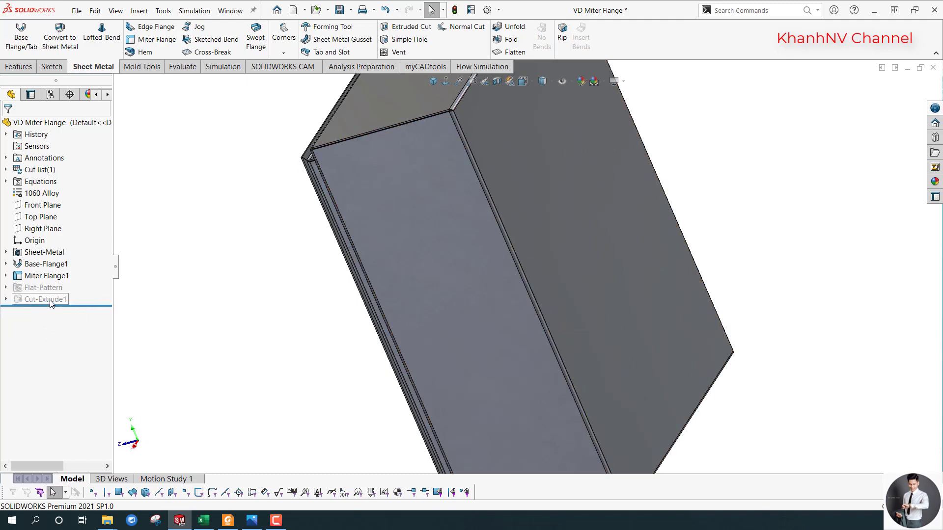
# Select both flange faces at Miterbend16 to confirm a 90° angle, then view the reference image.
pyautogui.click(434, 81)
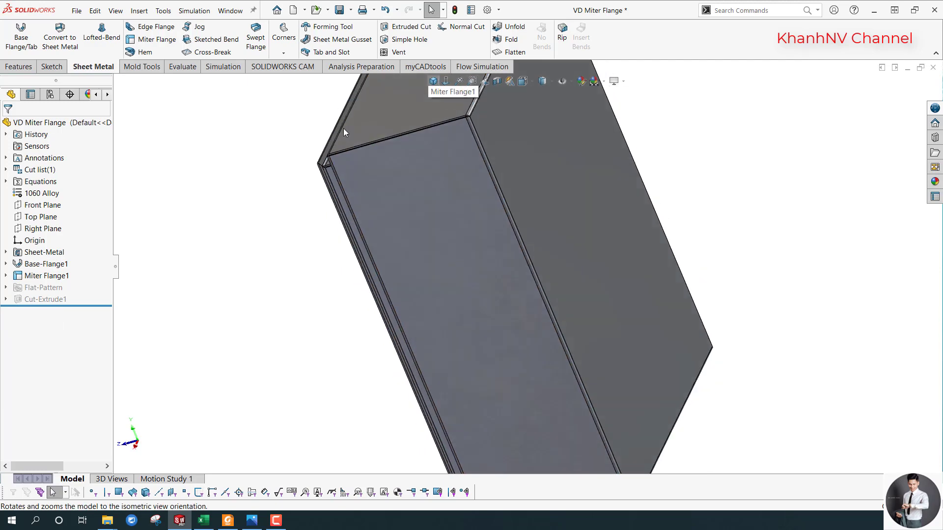
pyautogui.moveTo(551, 269); pyautogui.dragTo(491, 247, button='middle')
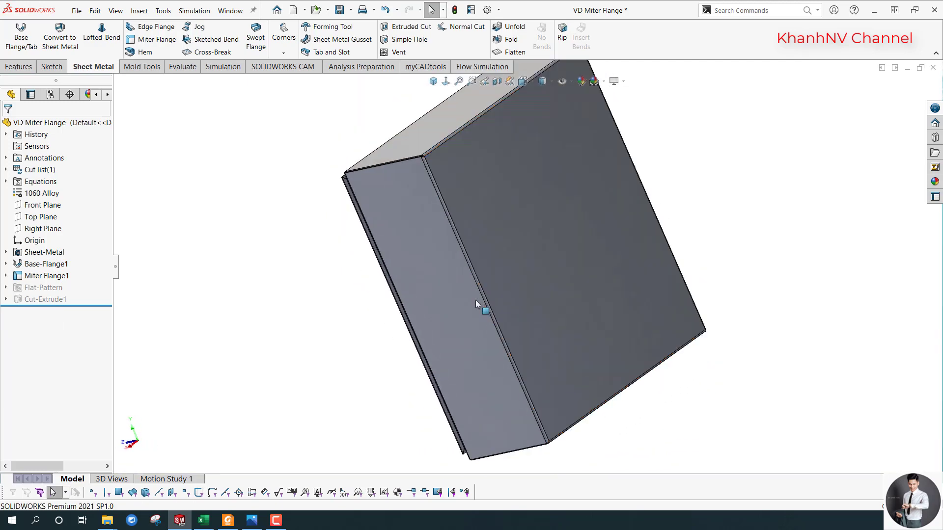
pyautogui.scroll(-3, 491, 246)
pyautogui.scroll(2, 467, 202)
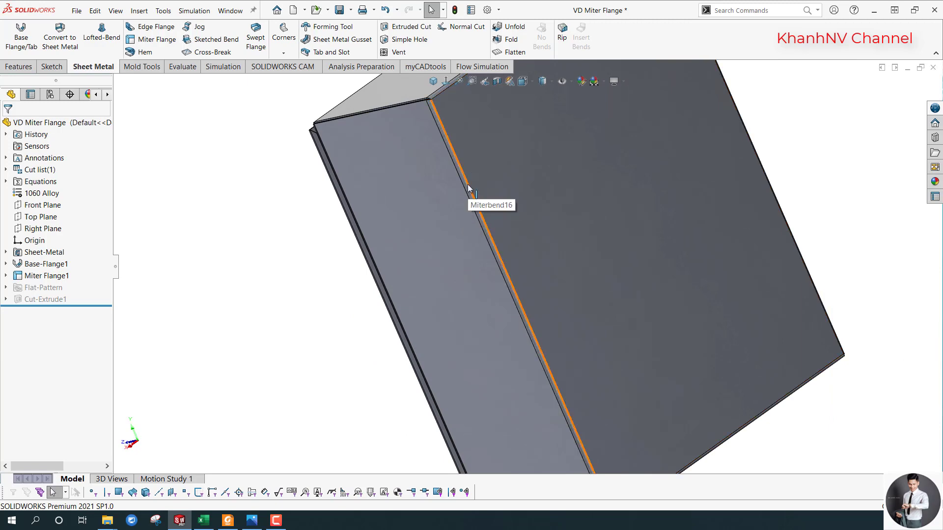
pyautogui.click(441, 208)
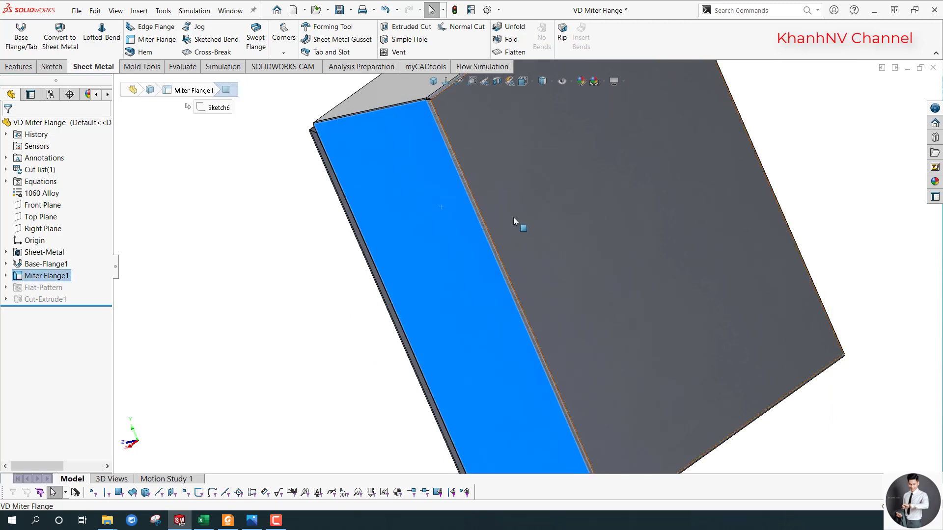
pyautogui.keyDown('ctrl'); pyautogui.click(513, 217); pyautogui.keyUp('ctrl')
pyautogui.scroll(-2, 442, 104)
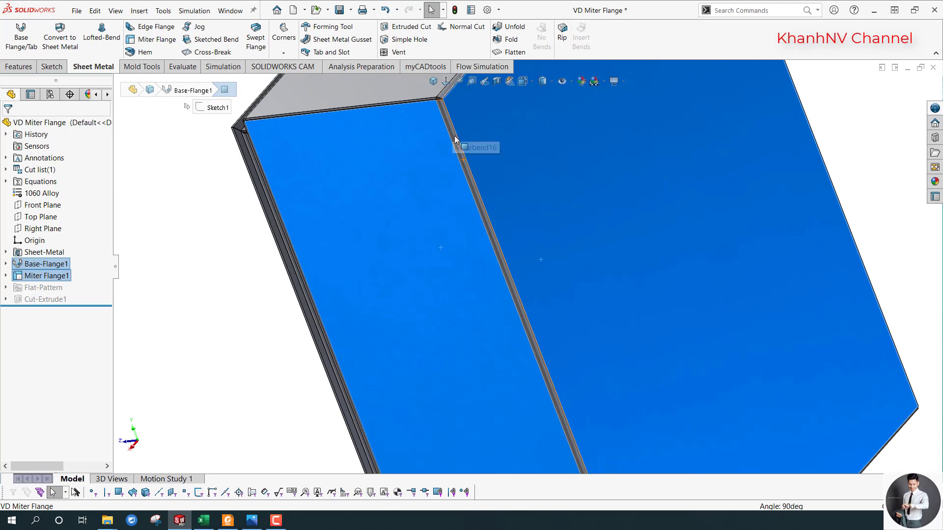
pyautogui.click(433, 80)
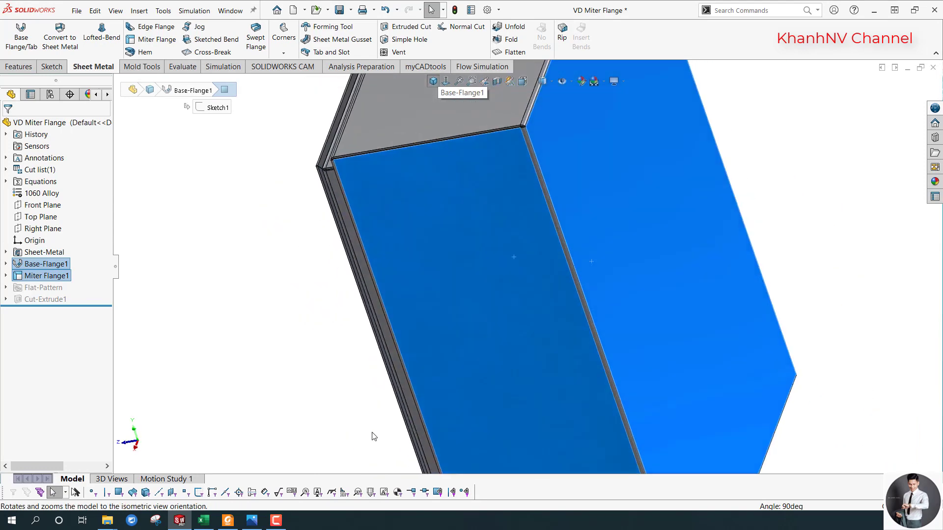
pyautogui.click(251, 520)
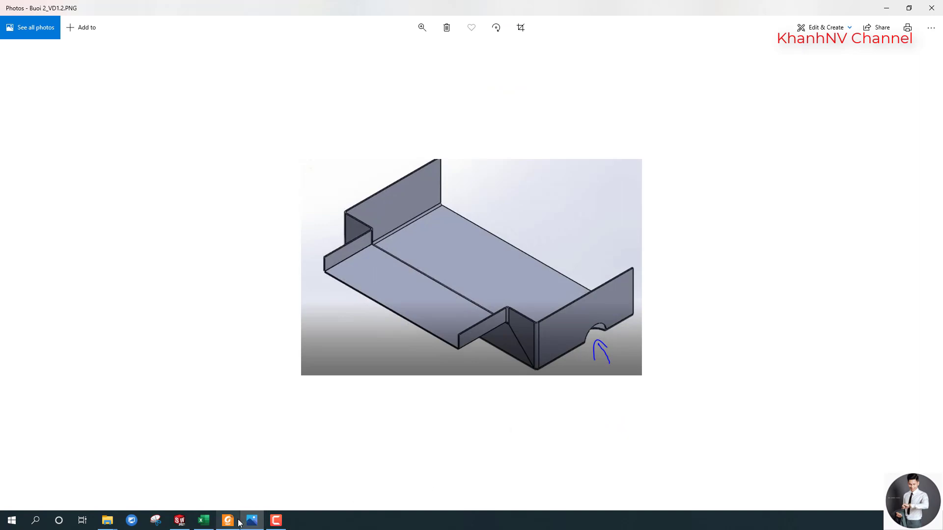
# Minimize the Photos reference image and clear the face selection on the model.
pyautogui.click(252, 519)
pyautogui.click(275, 370)
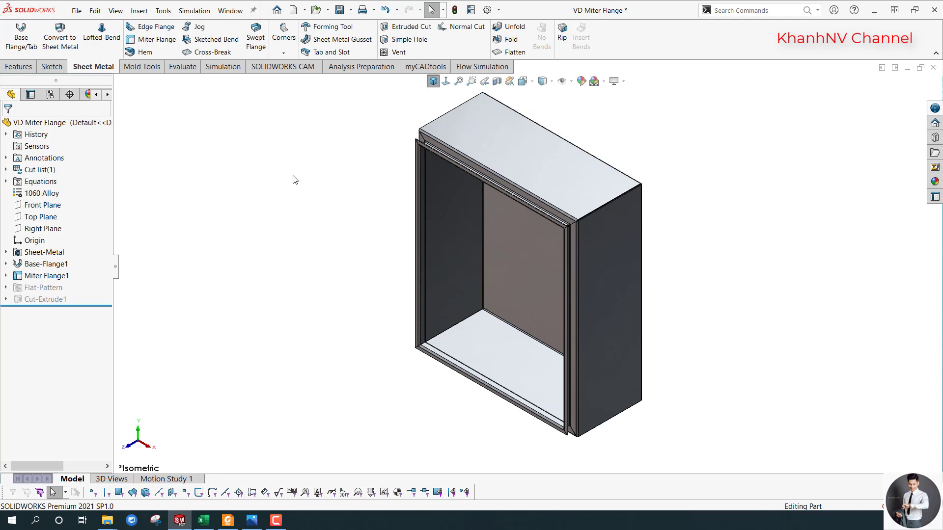
pyautogui.click(21, 72)
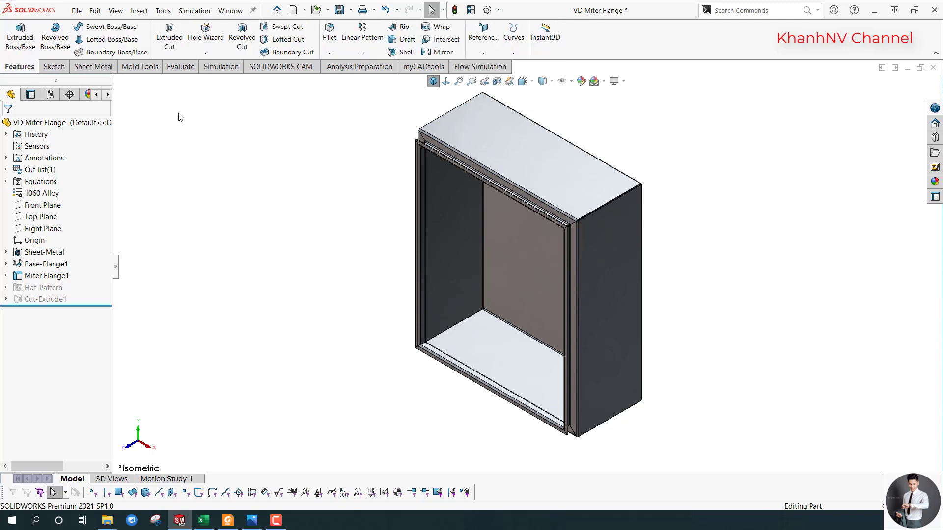
pyautogui.click(94, 66)
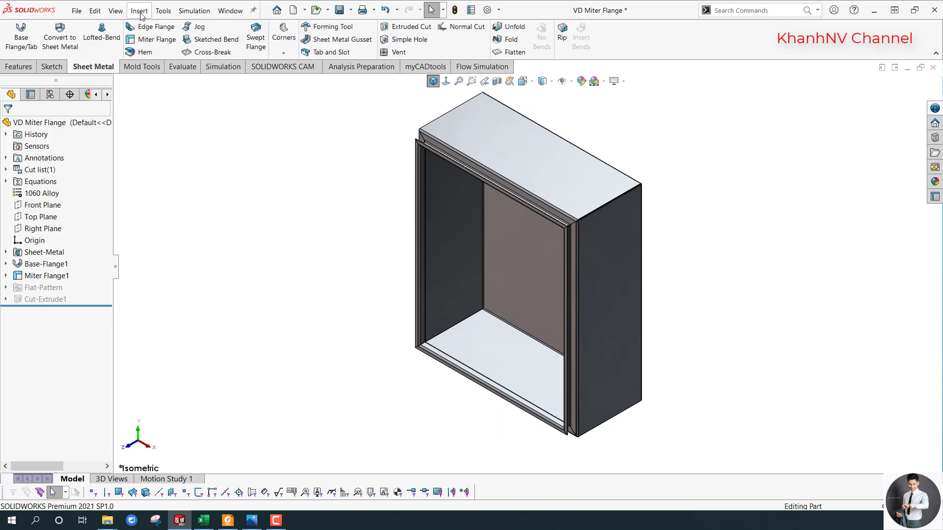
pyautogui.click(140, 11)
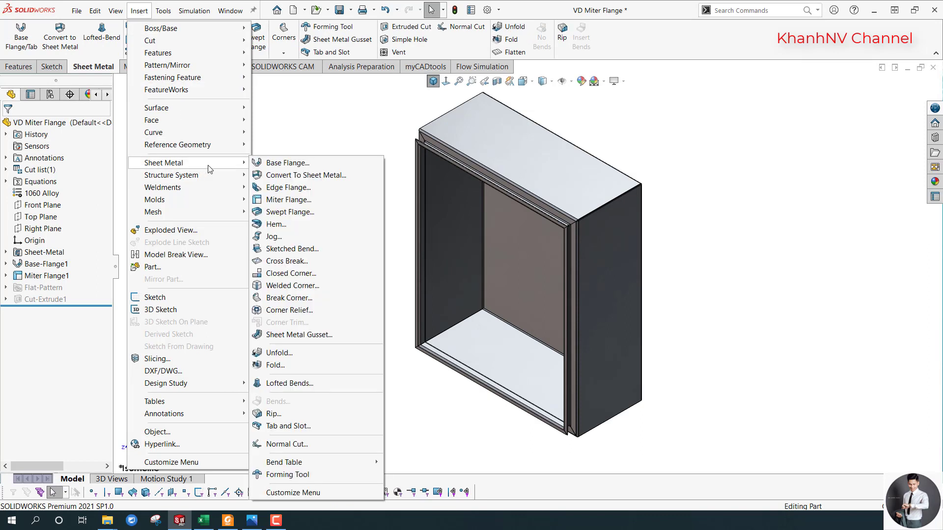
pyautogui.moveTo(164, 163)
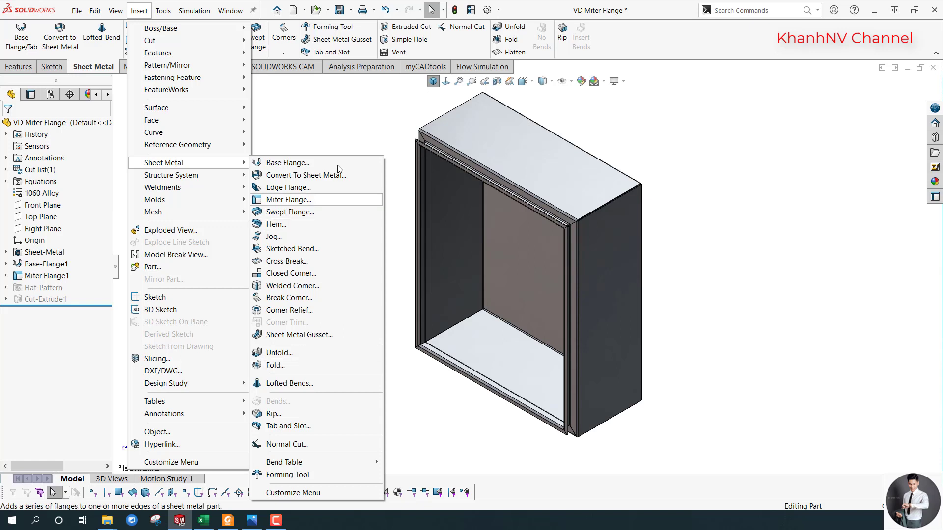
pyautogui.click(289, 199)
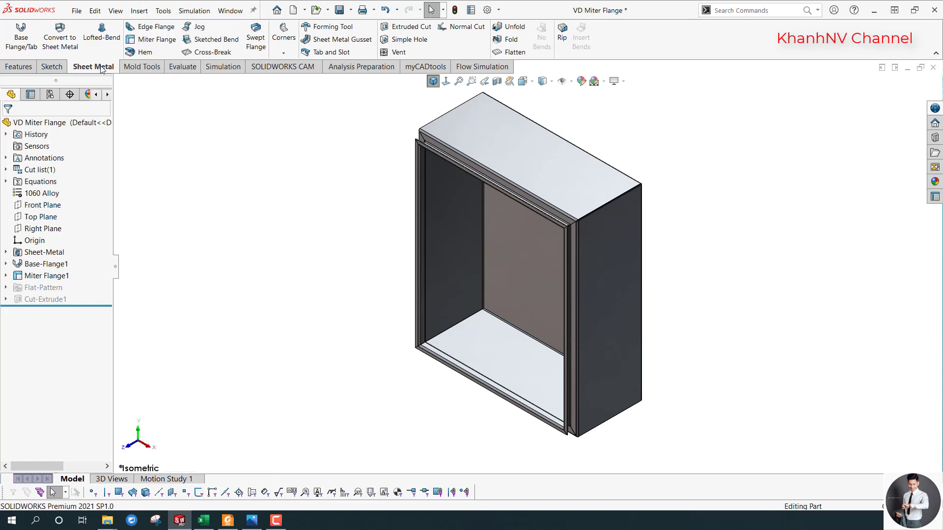
# Start an Unfold with the back face fixed and Miterbend16 as the bend to unfold.
pyautogui.click(512, 31)
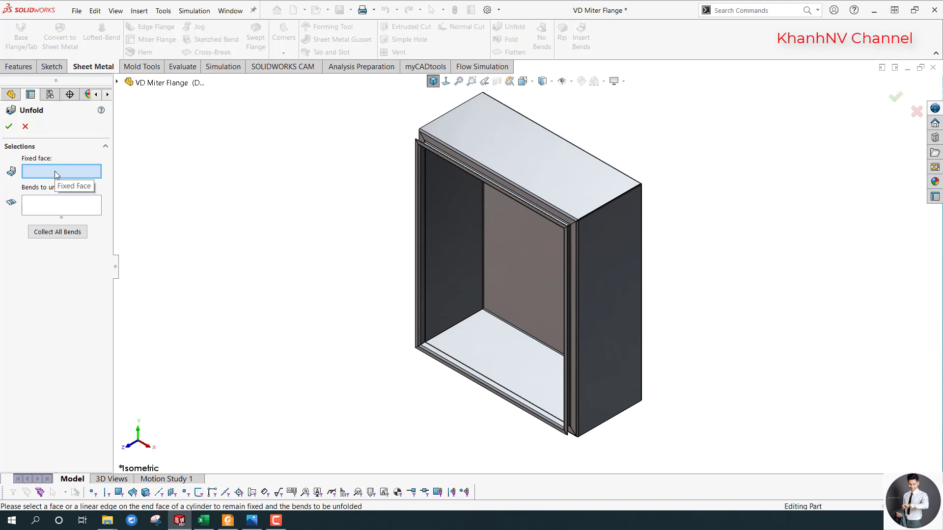
pyautogui.click(527, 246)
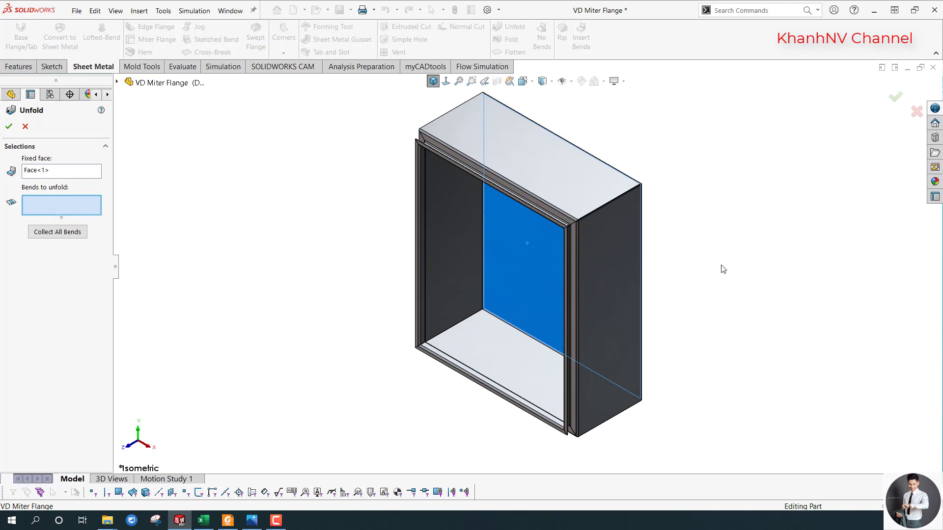
pyautogui.moveTo(623, 298); pyautogui.dragTo(496, 201, button='middle')
pyautogui.scroll(-5, 491, 196)
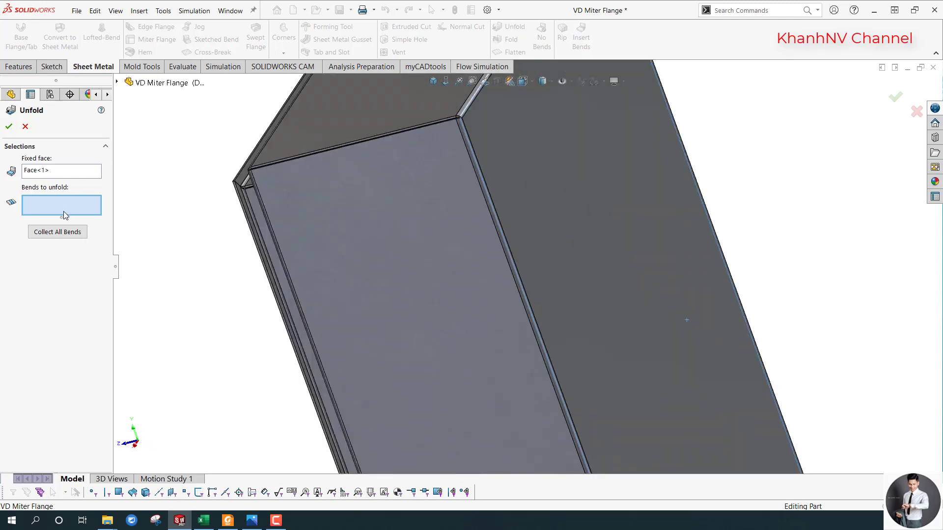
pyautogui.scroll(3, 513, 265)
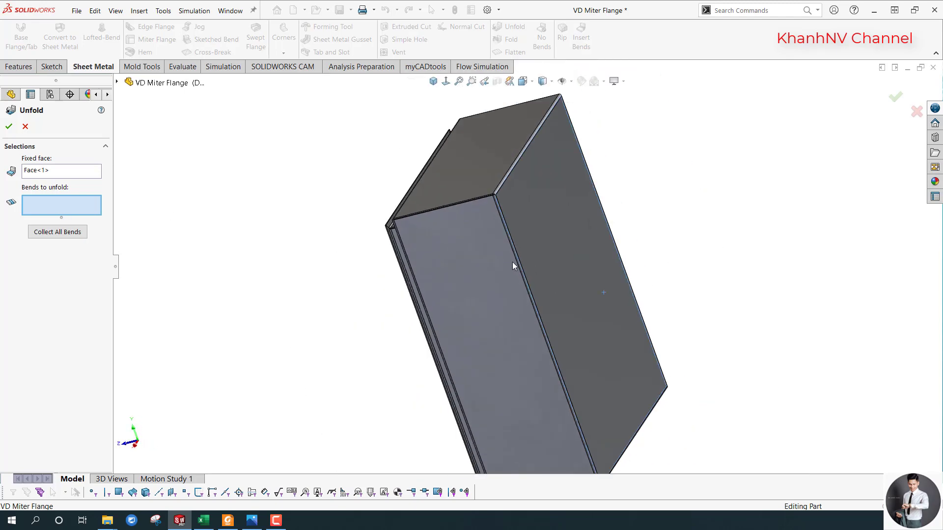
pyautogui.scroll(-2, 542, 267)
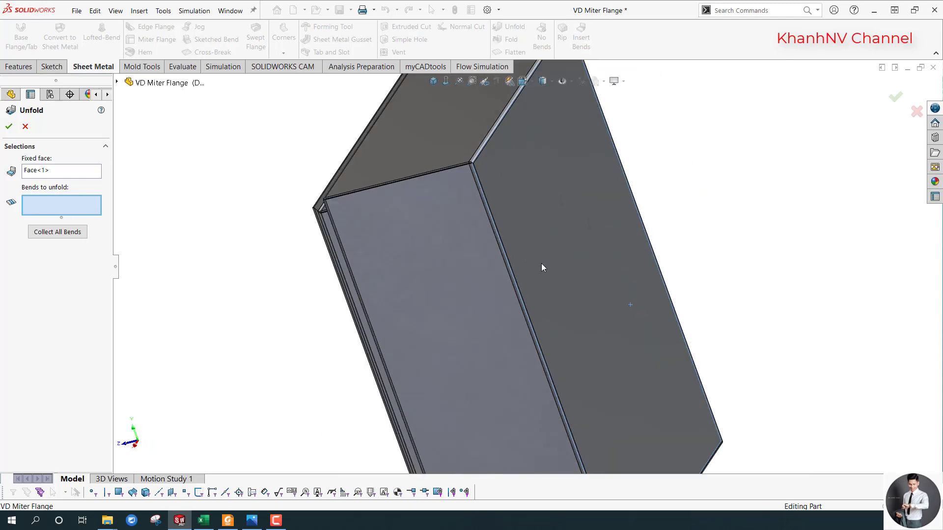
pyautogui.click(492, 222)
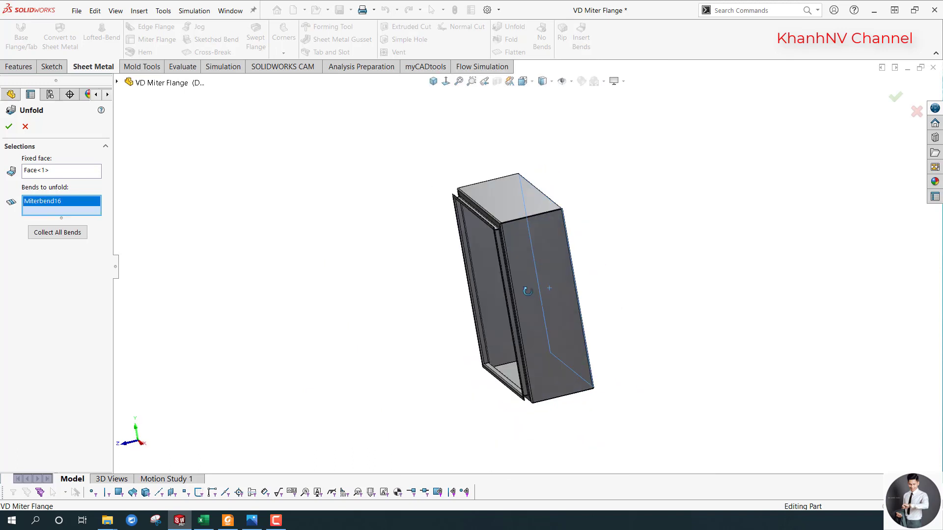
pyautogui.moveTo(488, 287); pyautogui.dragTo(589, 250, button='middle')
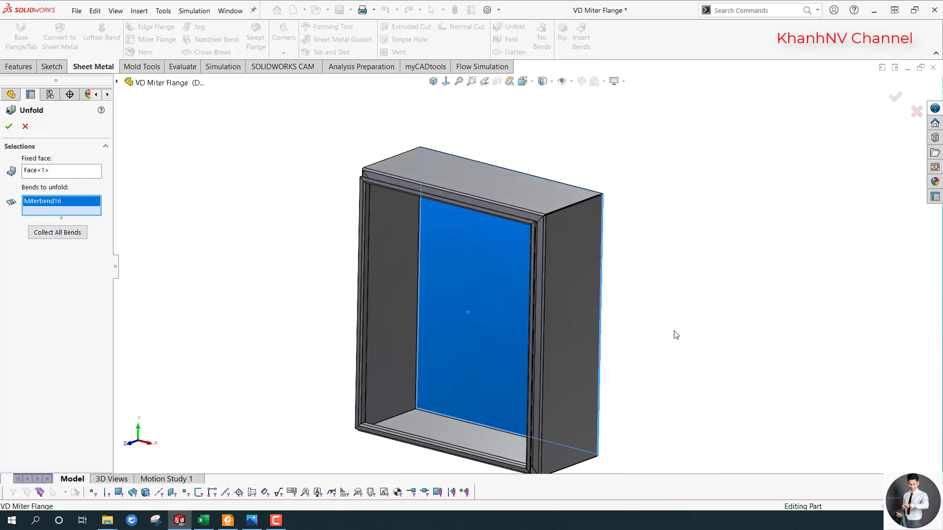
pyautogui.moveTo(673, 332)
pyautogui.mouseDown(button='middle')
pyautogui.moveTo(632, 311)
pyautogui.moveTo(528, 294)
pyautogui.moveTo(482, 323)
pyautogui.moveTo(427, 285)
pyautogui.mouseUp(button='middle')
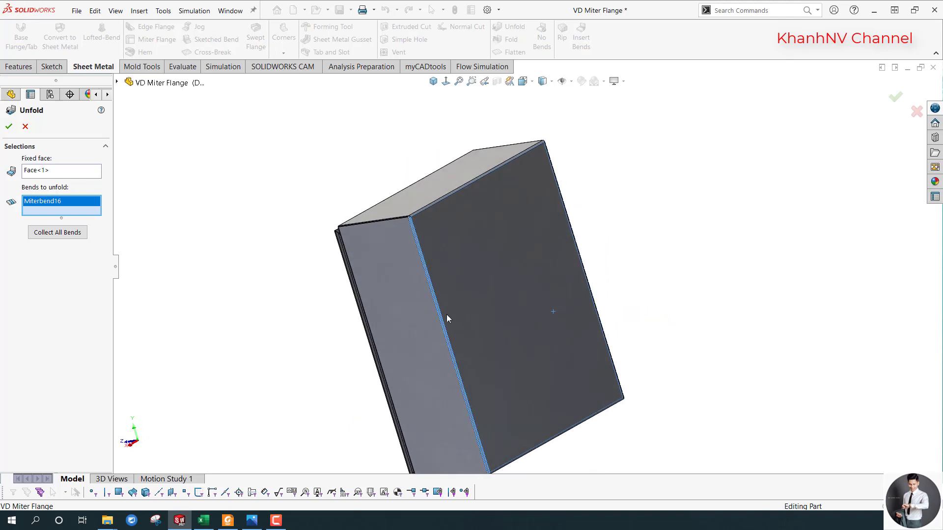
pyautogui.click(434, 82)
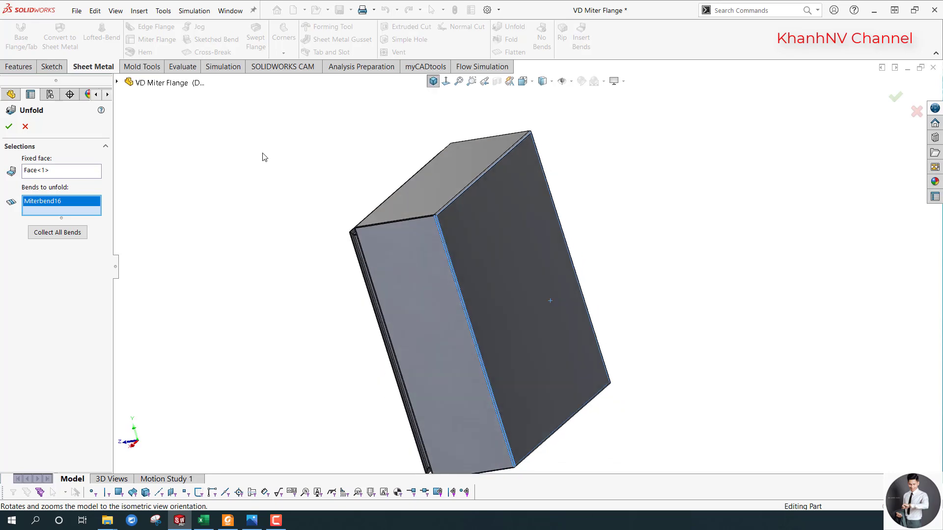
# Confirm Unfold1 to lay the Miterbend16 flange flat, then view the part in isometric.
pyautogui.click(10, 126)
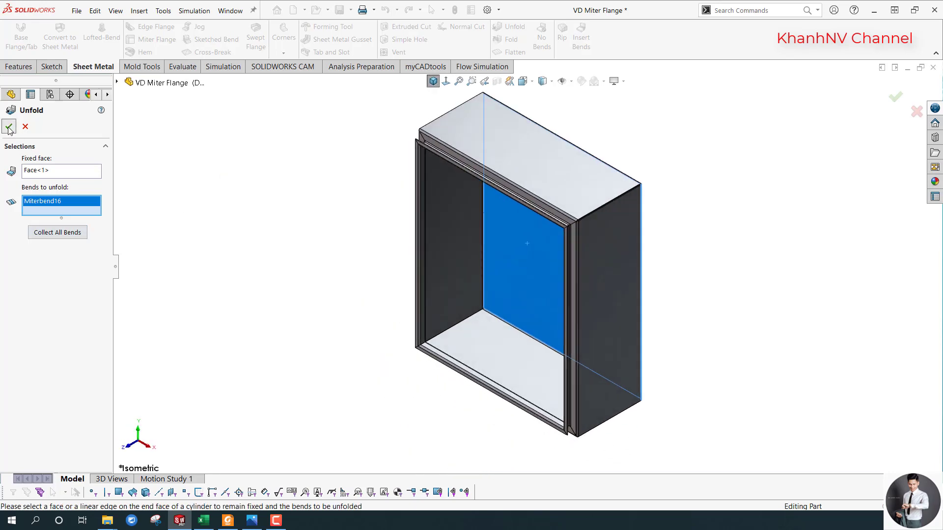
pyautogui.moveTo(678, 329); pyautogui.dragTo(683, 306, button='middle')
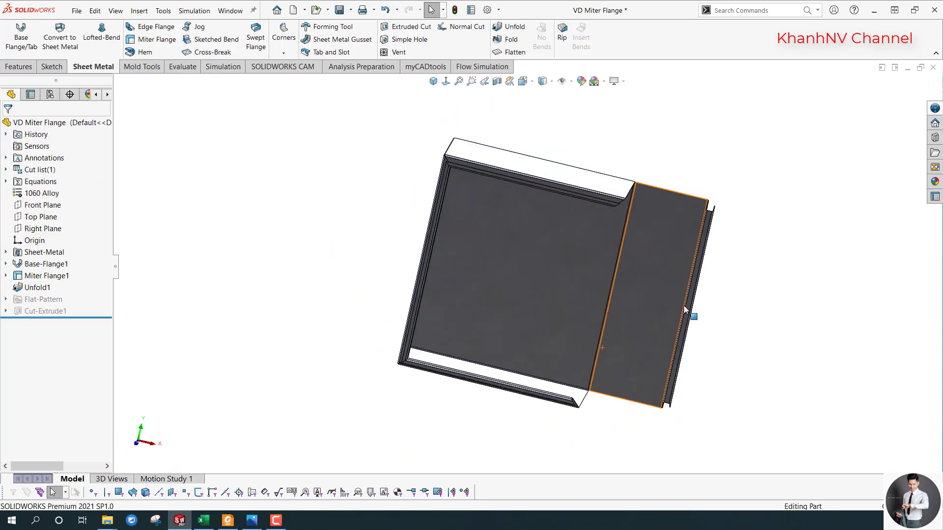
pyautogui.scroll(-2, 618, 270)
pyautogui.scroll(-2, 620, 268)
pyautogui.scroll(4, 611, 270)
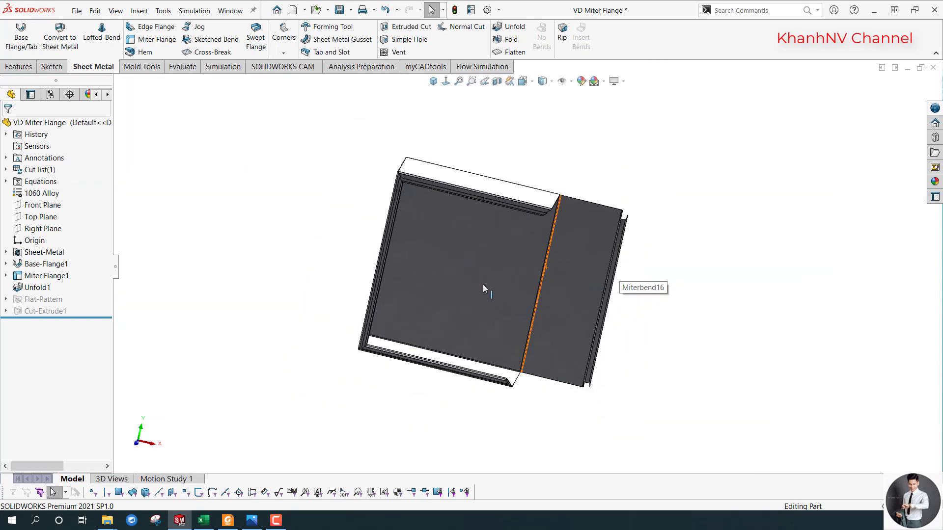
pyautogui.moveTo(483, 284)
pyautogui.mouseDown(button='middle')
pyautogui.moveTo(410, 284)
pyautogui.moveTo(558, 261)
pyautogui.mouseUp(button='middle')
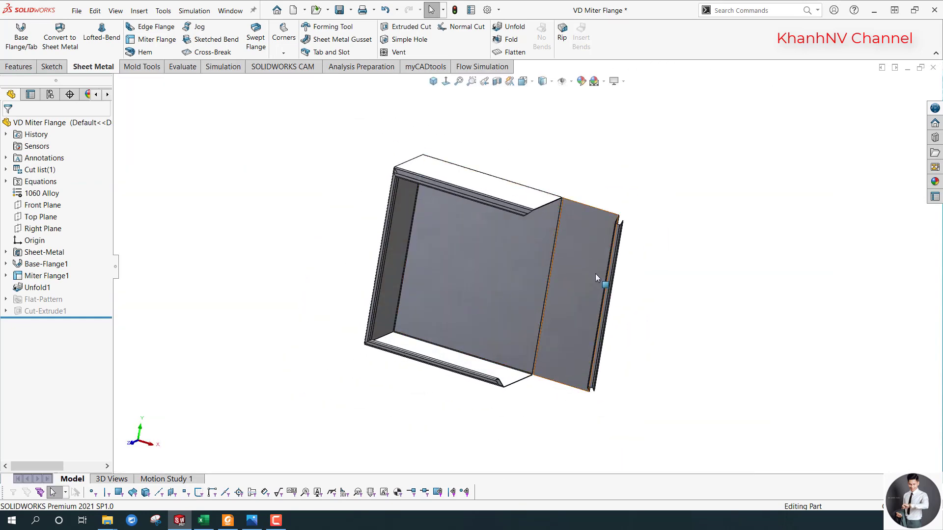
pyautogui.scroll(-2, 535, 281)
pyautogui.scroll(-3, 550, 265)
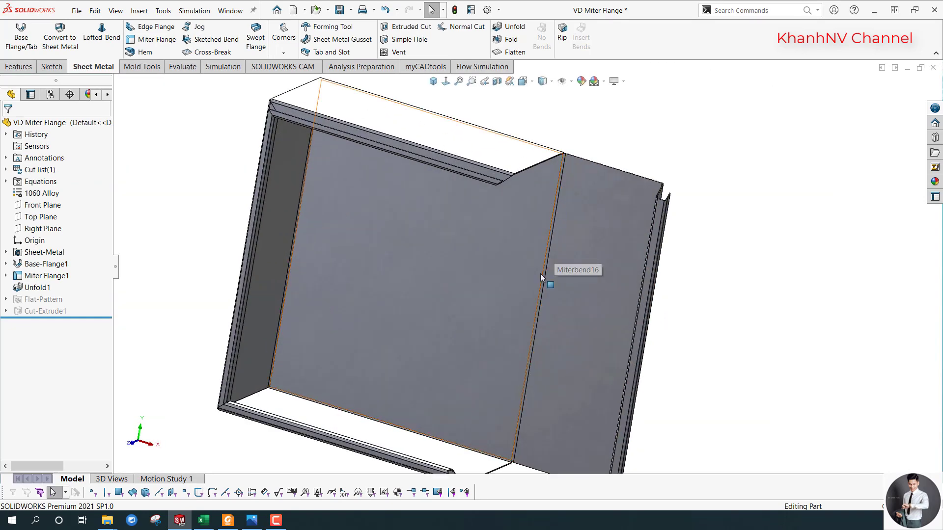
pyautogui.click(433, 81)
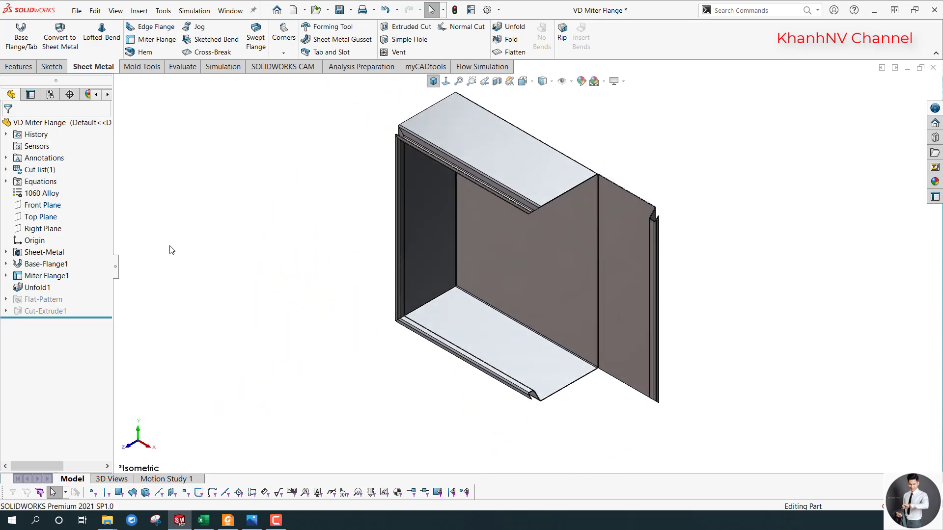
# Edit Unfold1 to collect all bends, Miterbend1–16, and apply it.
pyautogui.click(39, 287)
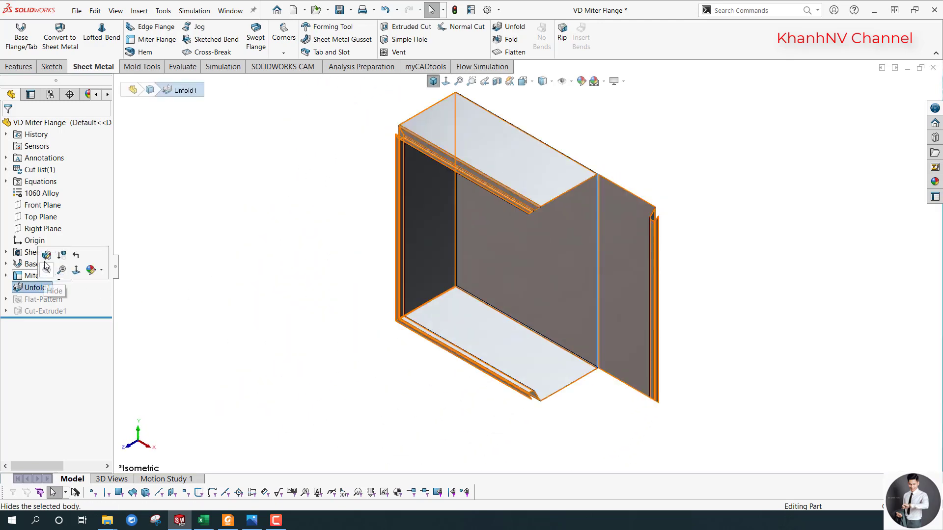
pyautogui.click(48, 256)
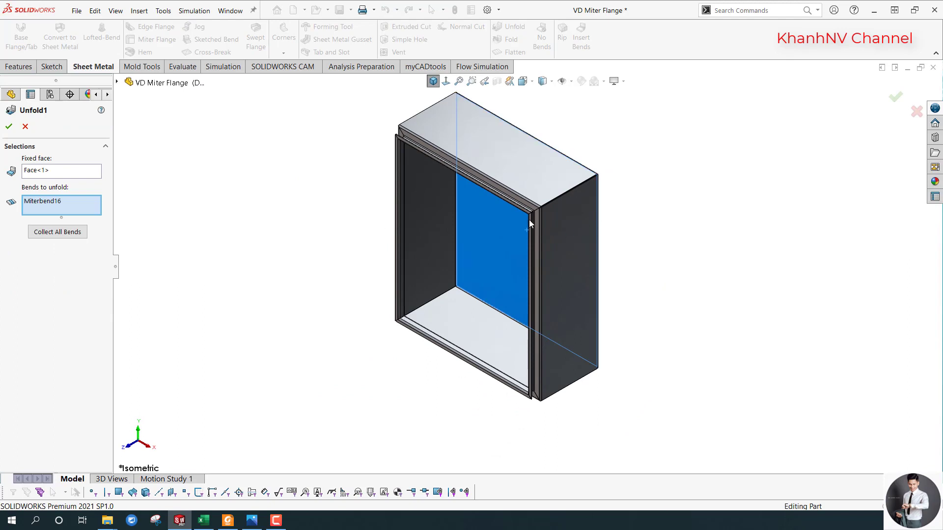
pyautogui.click(62, 236)
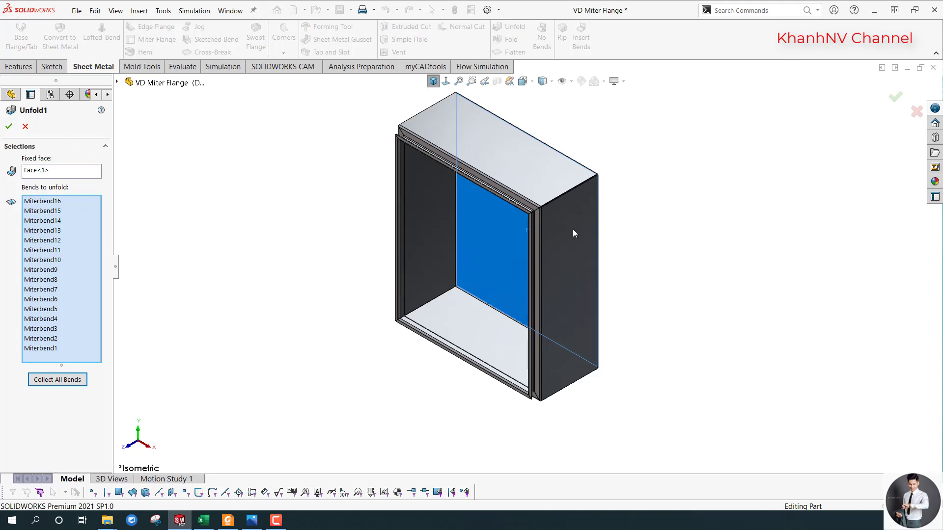
pyautogui.click(75, 381)
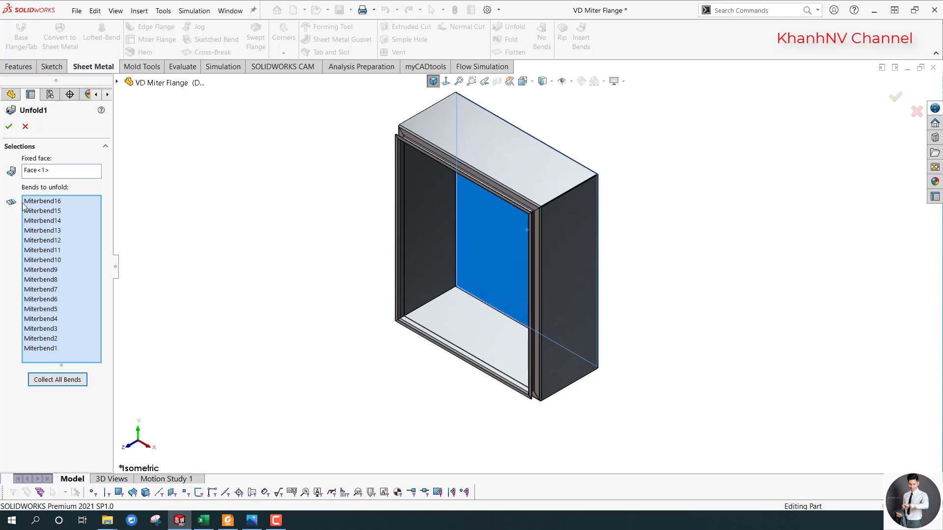
pyautogui.click(9, 126)
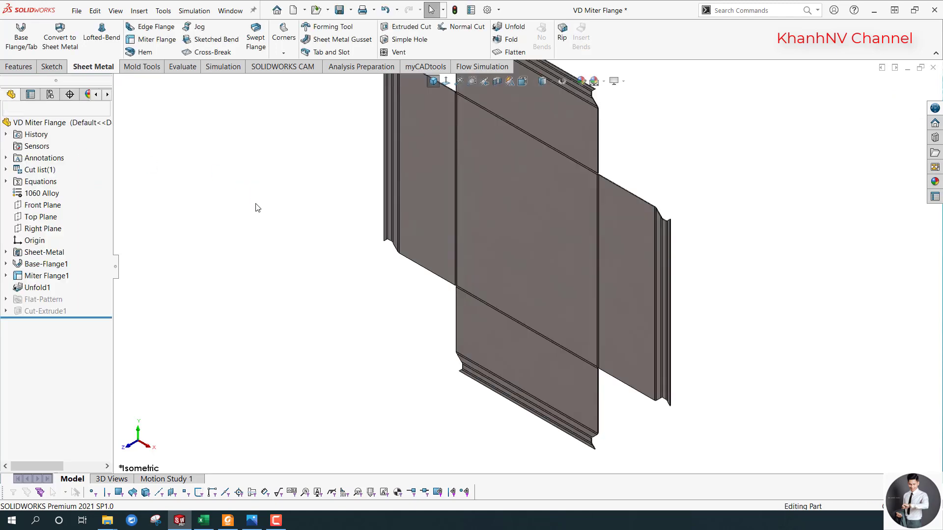
# Switch to the Front view and begin a new sketch on the layout's centre panel.
pyautogui.press('space')
pyautogui.click(372, 352)
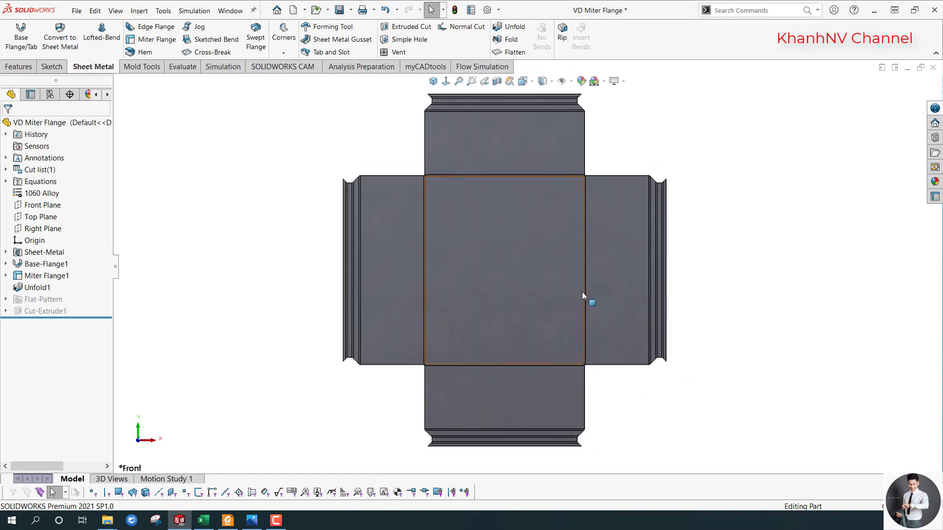
pyautogui.click(556, 248)
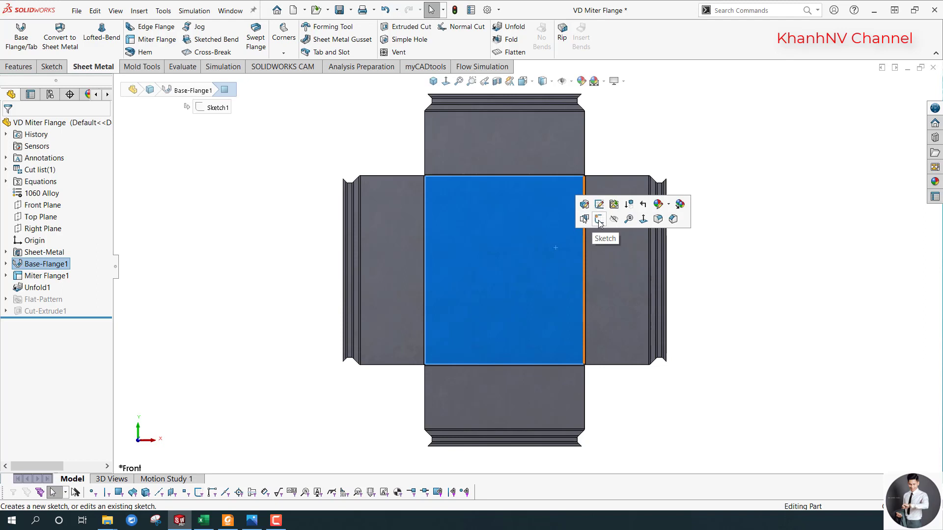
pyautogui.click(598, 219)
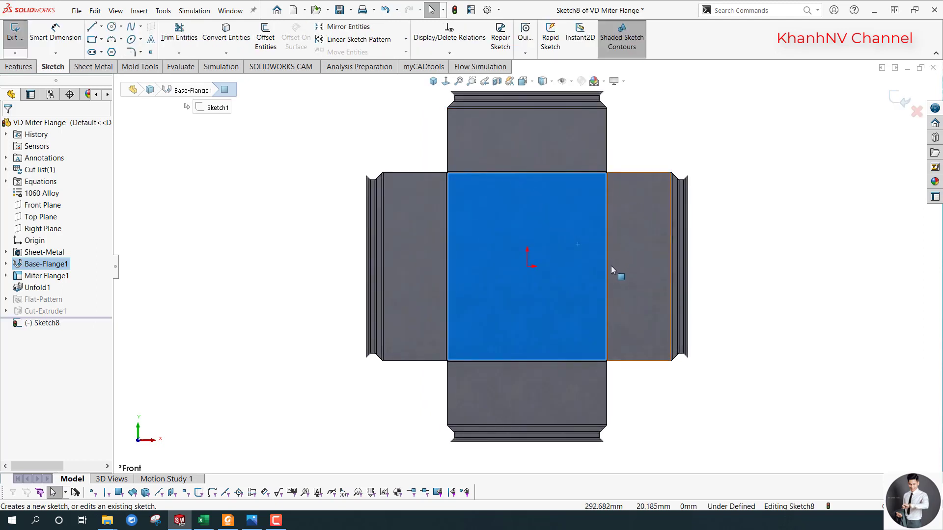
# Draw a circle centred on the edge between the centre panel and right flange.
pyautogui.click(731, 176)
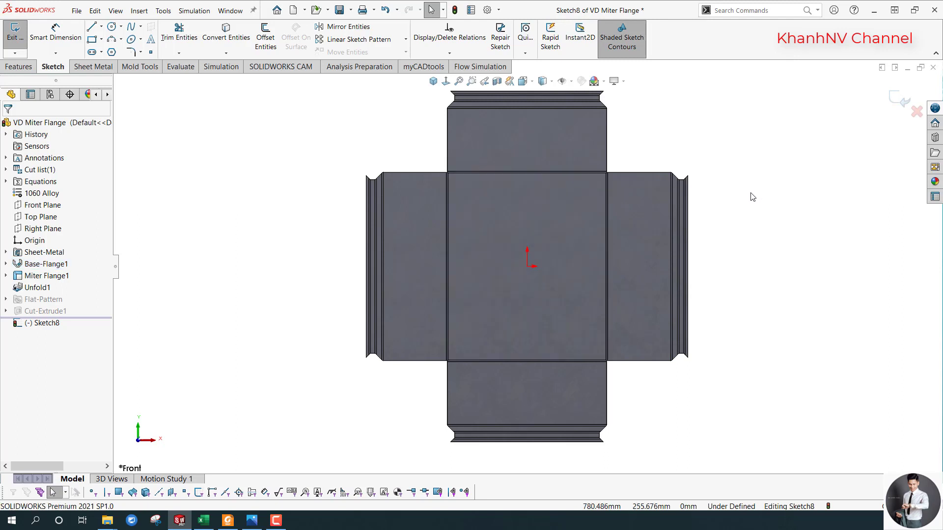
pyautogui.moveTo(750, 196); pyautogui.dragTo(772, 197, button='right')
pyautogui.scroll(-3, 638, 281)
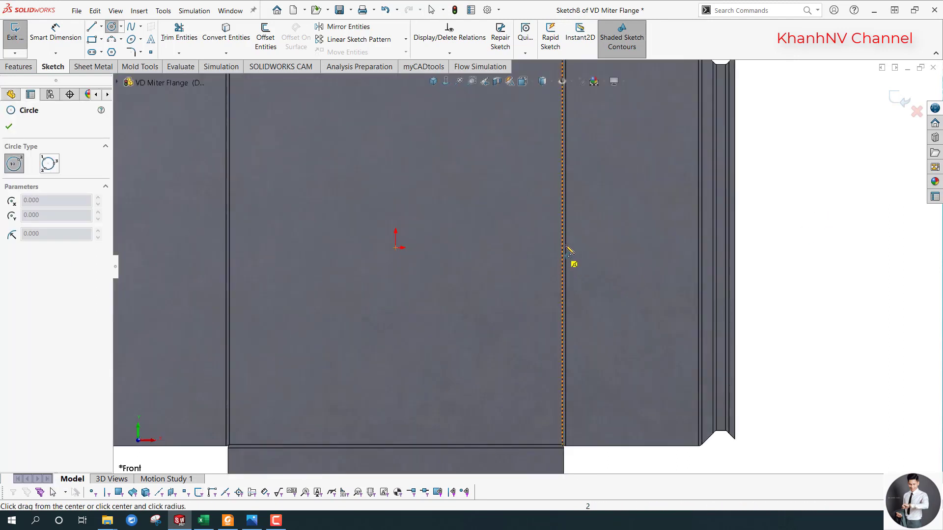
pyautogui.scroll(-1, 565, 245)
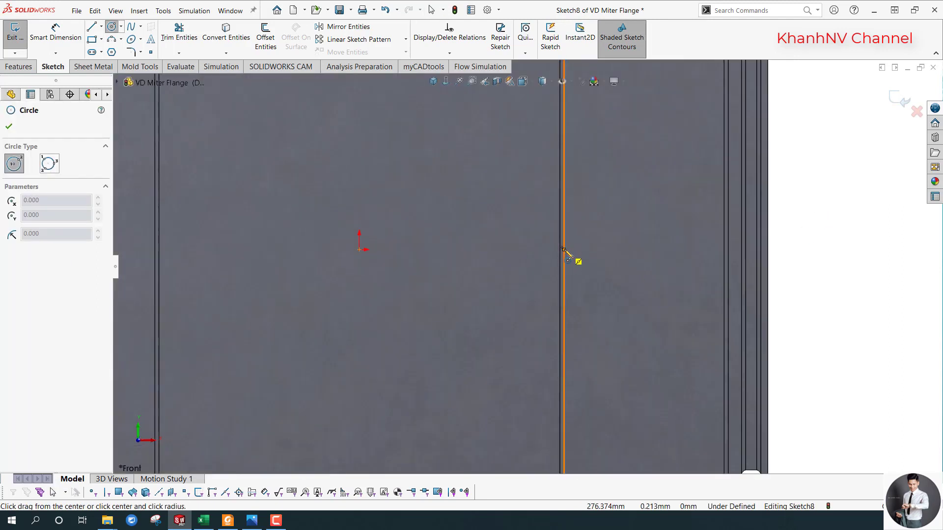
pyautogui.scroll(-1, 565, 252)
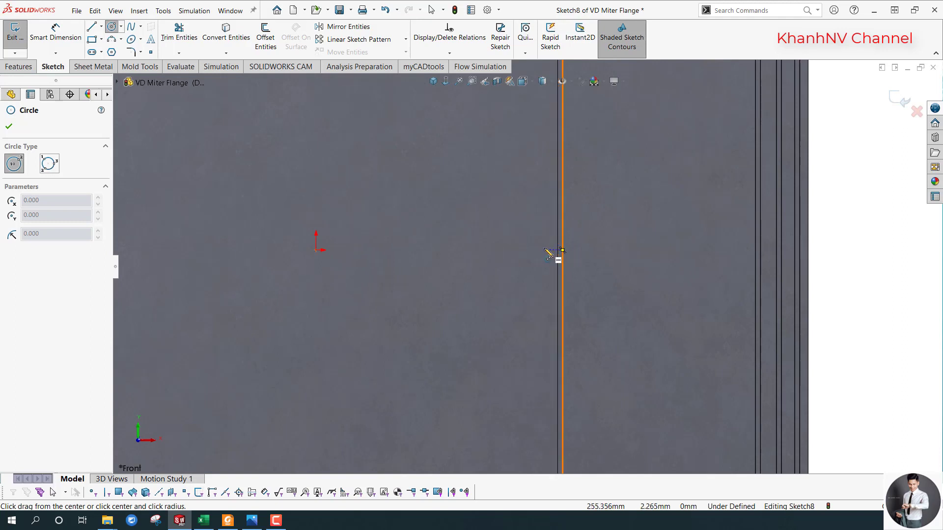
pyautogui.click(545, 250)
pyautogui.click(565, 230)
pyautogui.press('Escape')
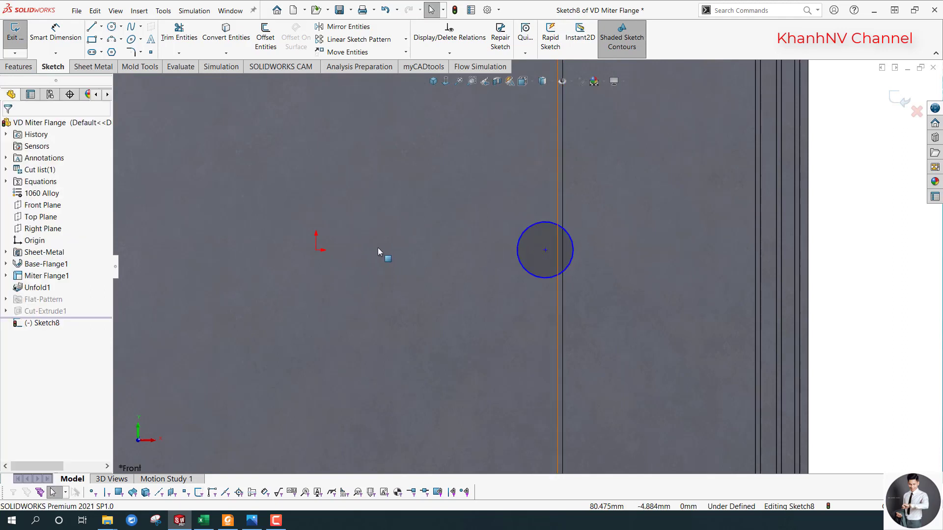
# Make the circle's centre horizontal with the origin.
pyautogui.click(545, 250)
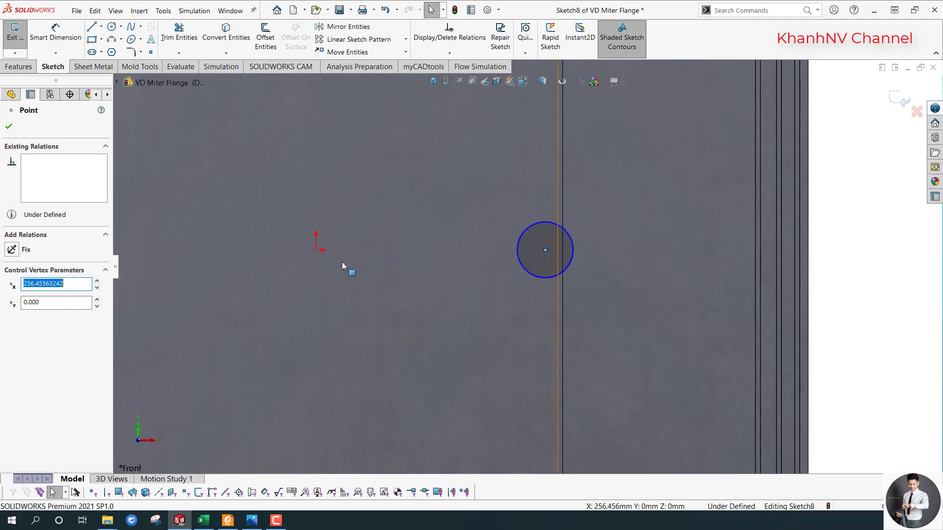
pyautogui.keyDown('ctrl'); pyautogui.click(316, 250); pyautogui.keyUp('ctrl')
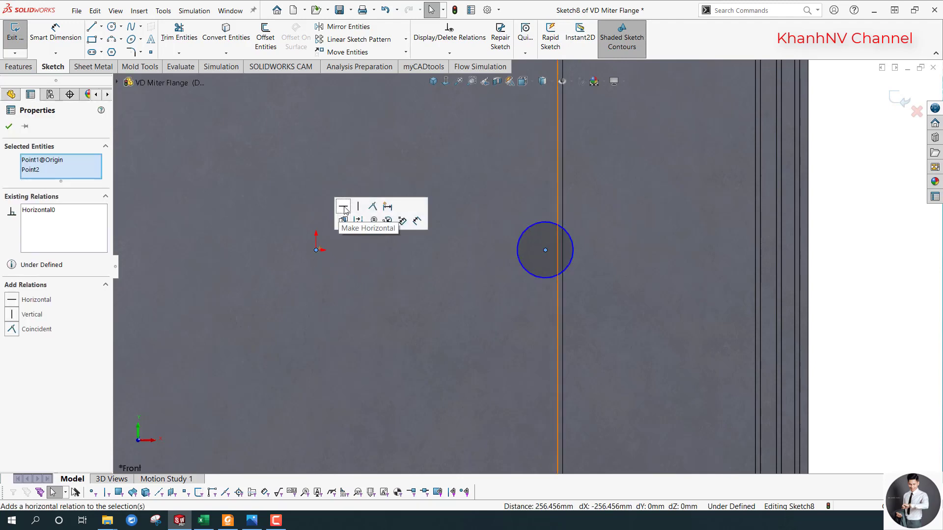
pyautogui.press('Escape')
pyautogui.scroll(-3, 587, 273)
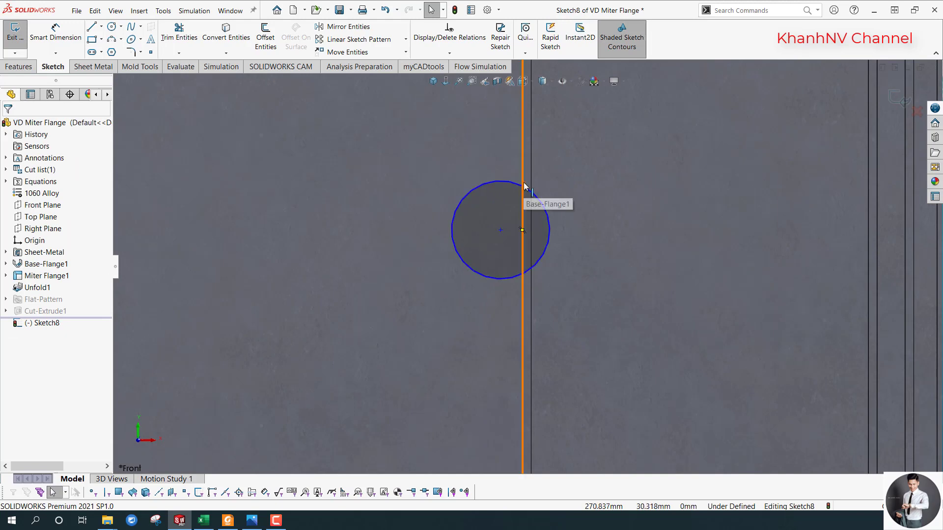
pyautogui.scroll(3, 515, 227)
pyautogui.moveTo(763, 265); pyautogui.dragTo(761, 231, button='right')
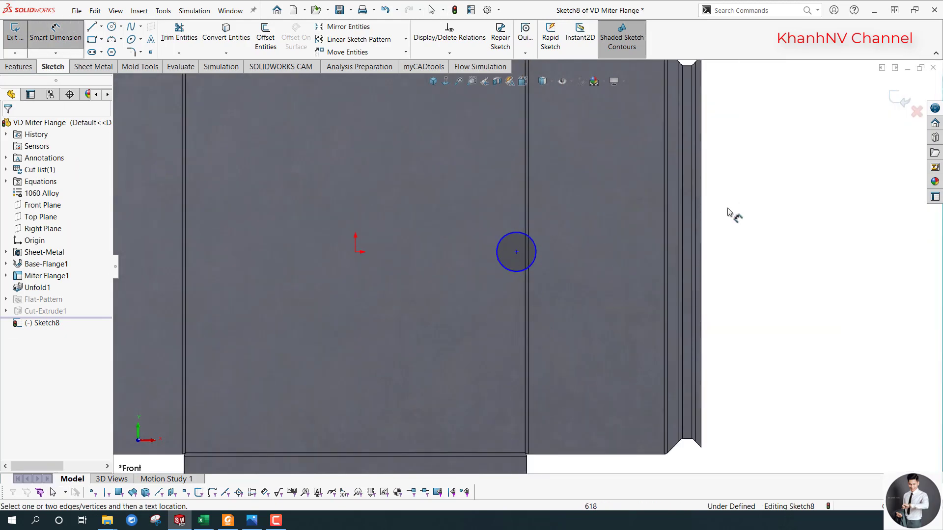
pyautogui.scroll(-3, 517, 239)
pyautogui.scroll(-3, 485, 254)
pyautogui.press('Escape')
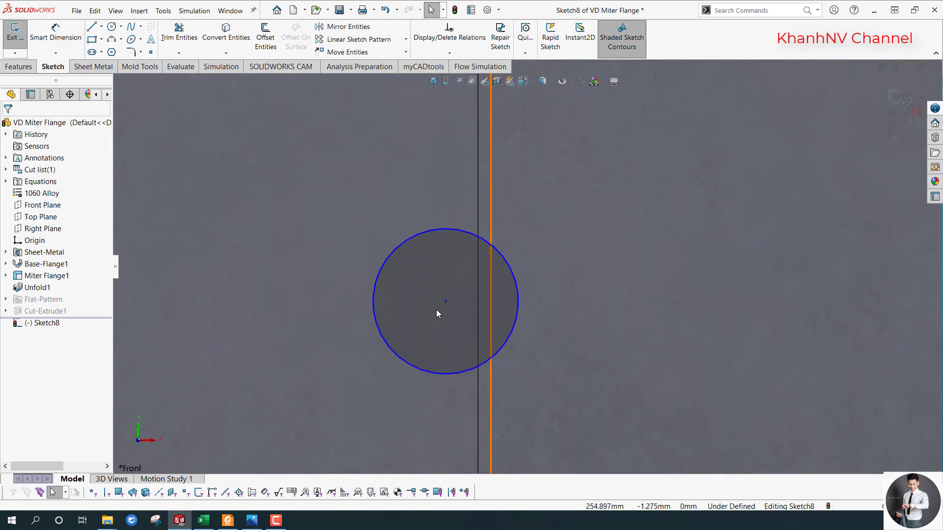
# Drag the circle's centre right onto the bend line.
pyautogui.click(446, 301)
pyautogui.moveTo(477, 301); pyautogui.dragTo(484, 301)
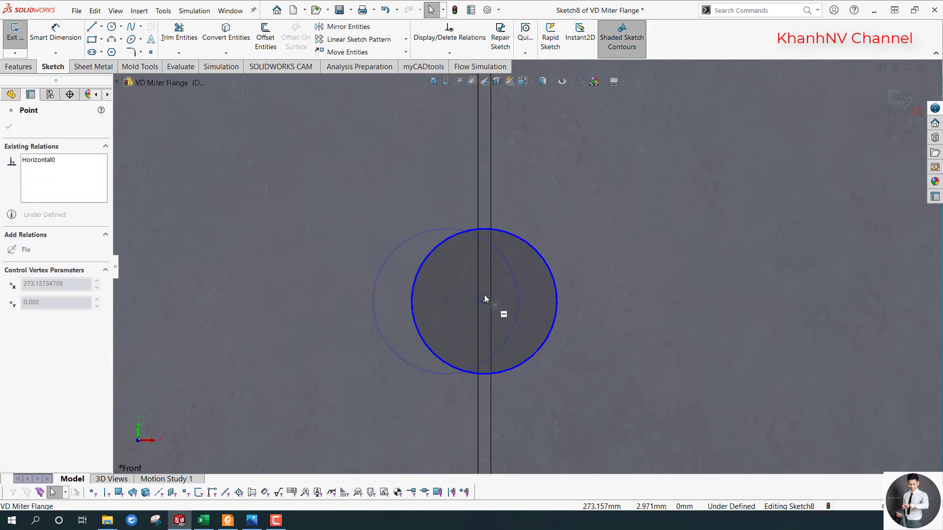
pyautogui.scroll(5, 493, 250)
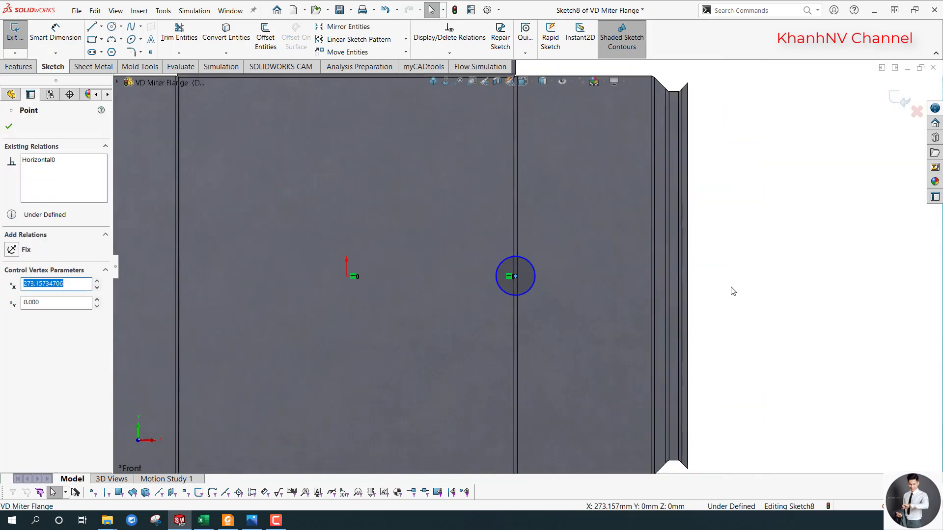
pyautogui.moveTo(744, 286); pyautogui.dragTo(745, 231, button='right')
pyautogui.scroll(-4, 511, 270)
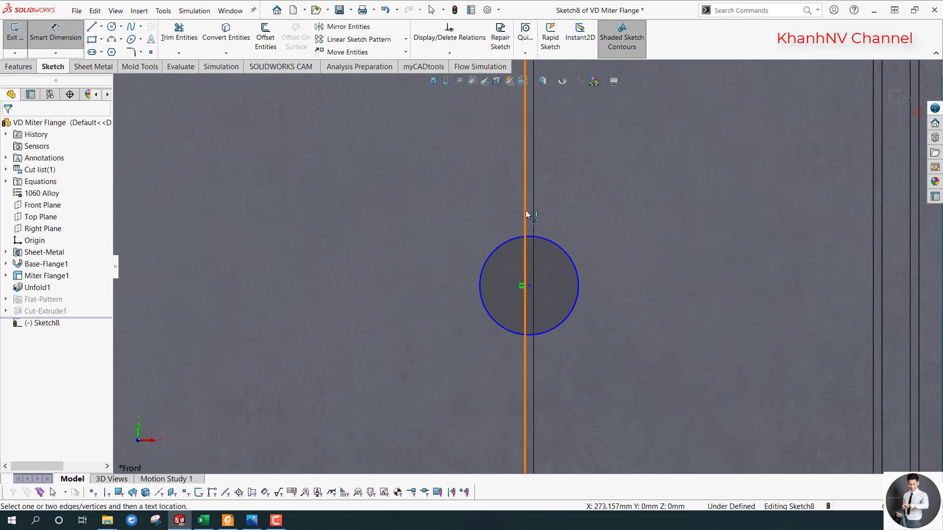
# Dimension the circle's centre 2.5 mm from the vertical line.
pyautogui.click(524, 212)
pyautogui.click(522, 248)
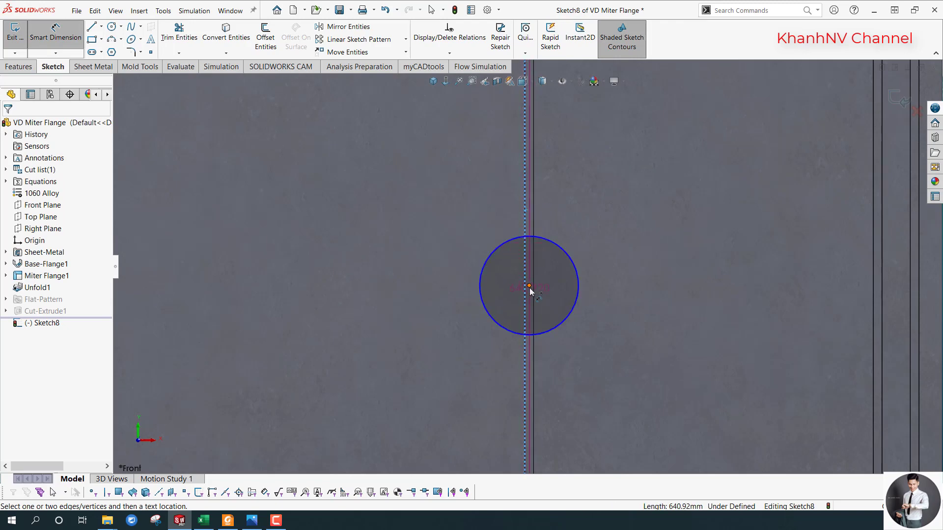
pyautogui.scroll(2, 565, 319)
pyautogui.scroll(-2, 561, 268)
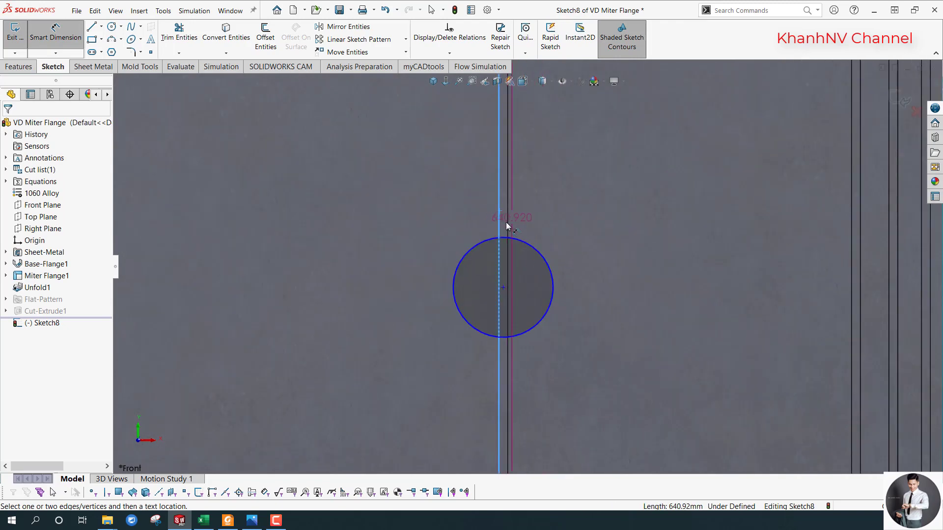
pyautogui.click(504, 288)
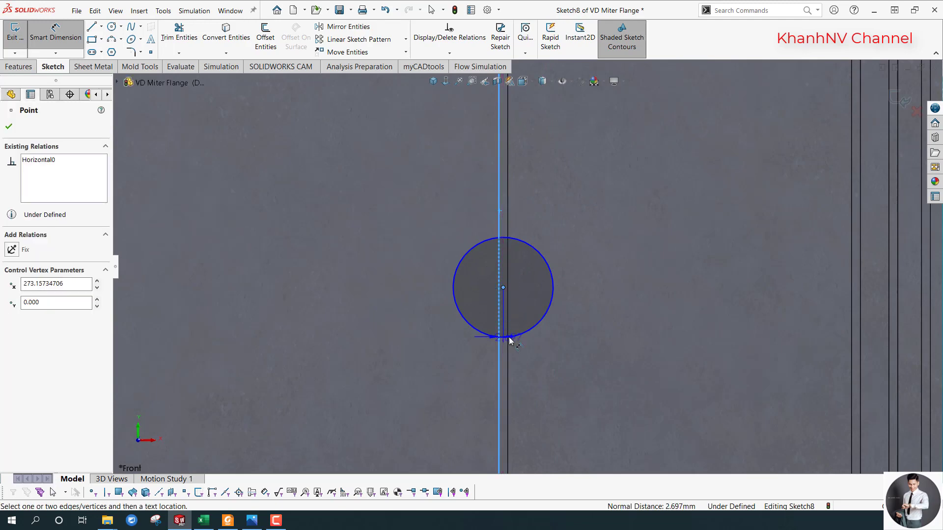
pyautogui.scroll(-2, 520, 346)
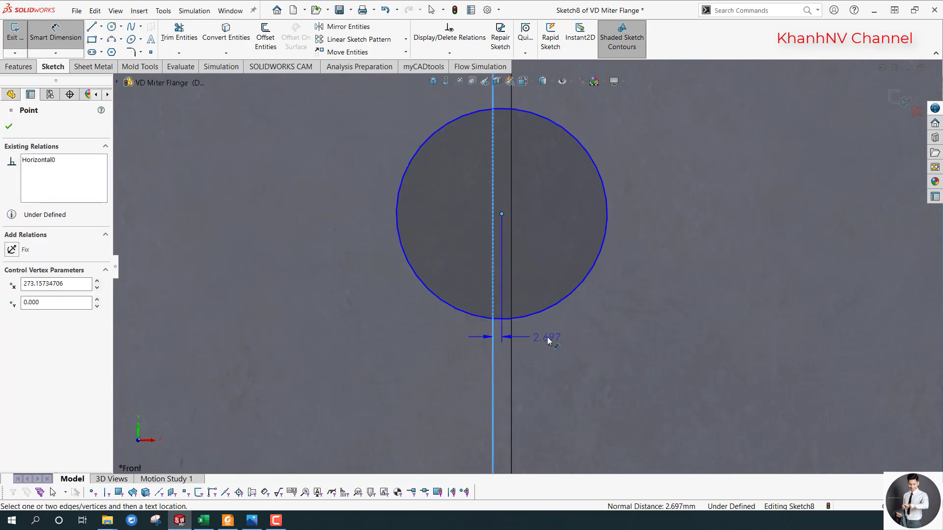
pyautogui.click(548, 341)
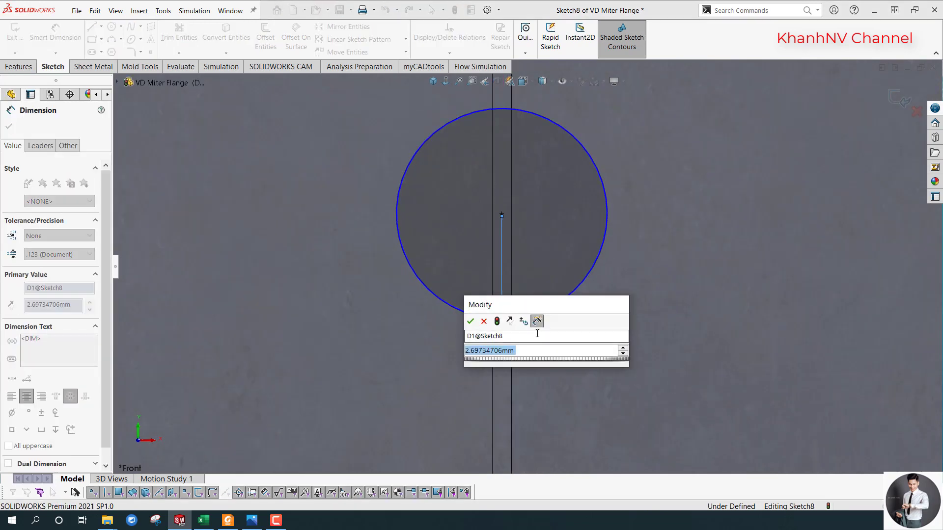
pyautogui.write('2.5')
pyautogui.press('Return')
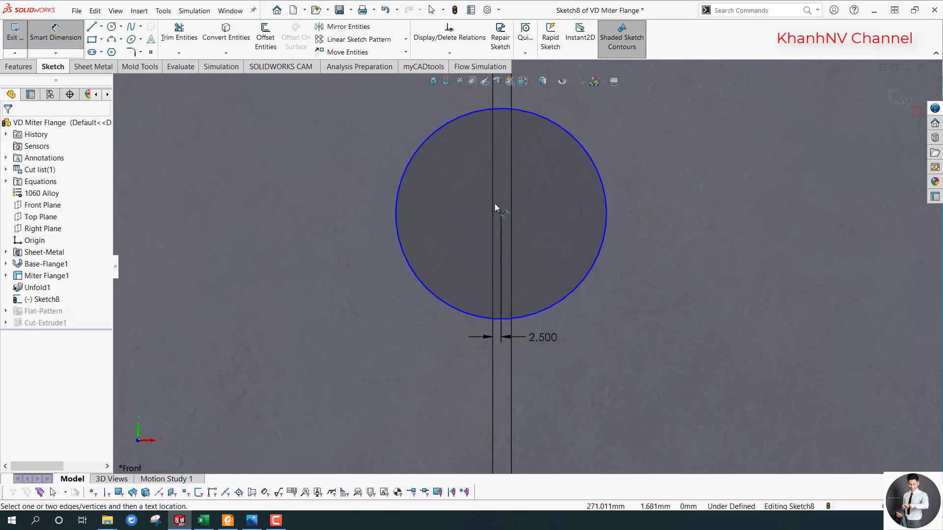
pyautogui.click(639, 346)
# Give the circle a 50 mm diameter dimension, fully defining Sketch8.
pyautogui.press('f')
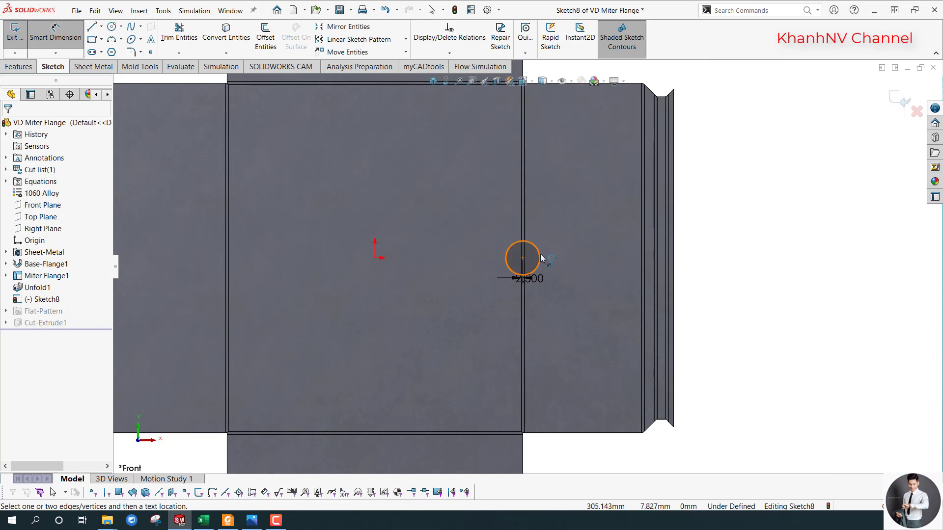
pyautogui.click(538, 254)
pyautogui.click(586, 225)
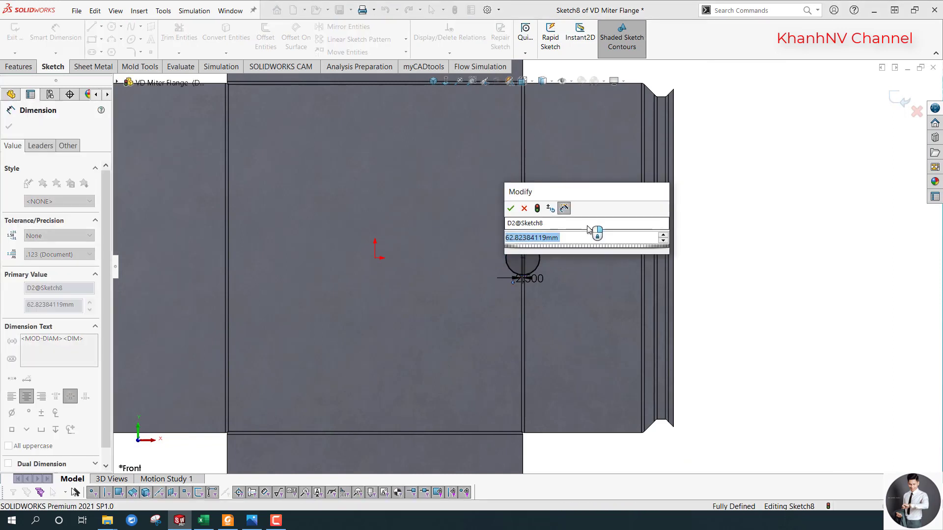
pyautogui.write('50')
pyautogui.press('Return')
pyautogui.click(785, 213)
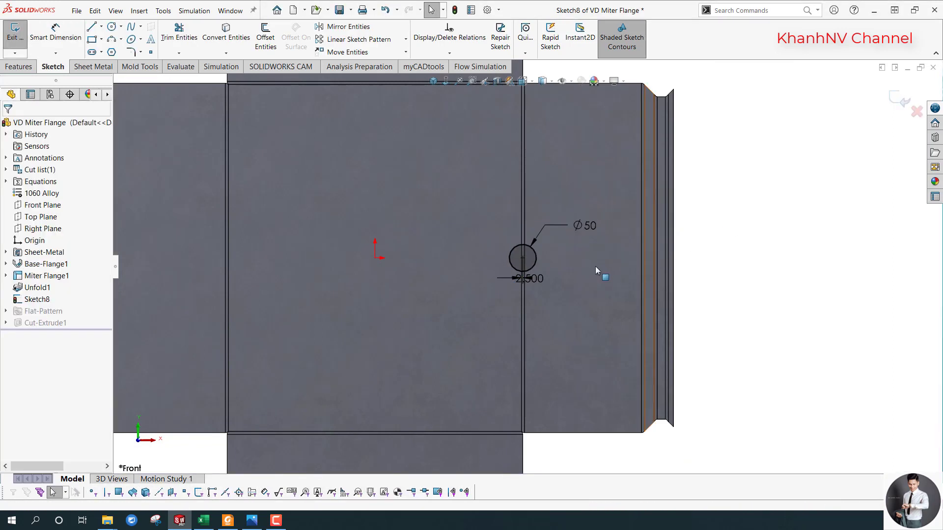
pyautogui.scroll(3, 518, 287)
pyautogui.scroll(-3, 513, 286)
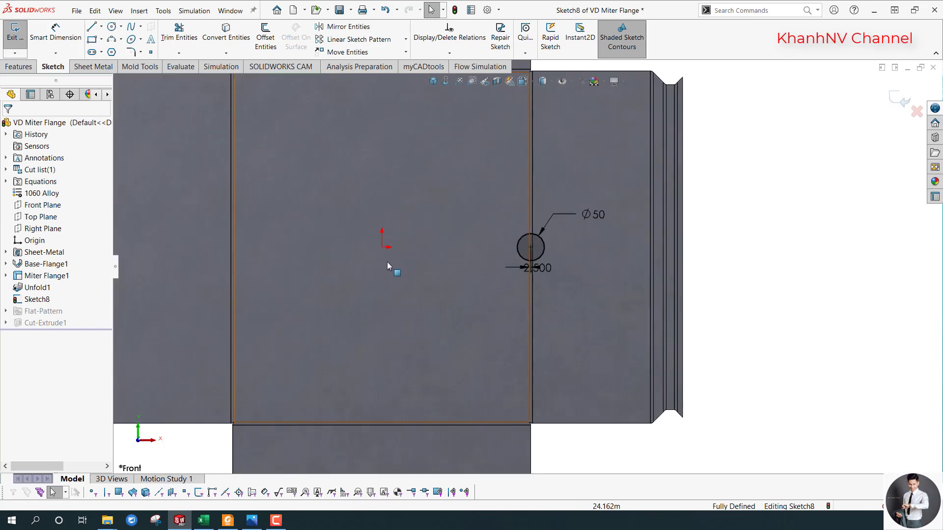
pyautogui.scroll(3, 414, 254)
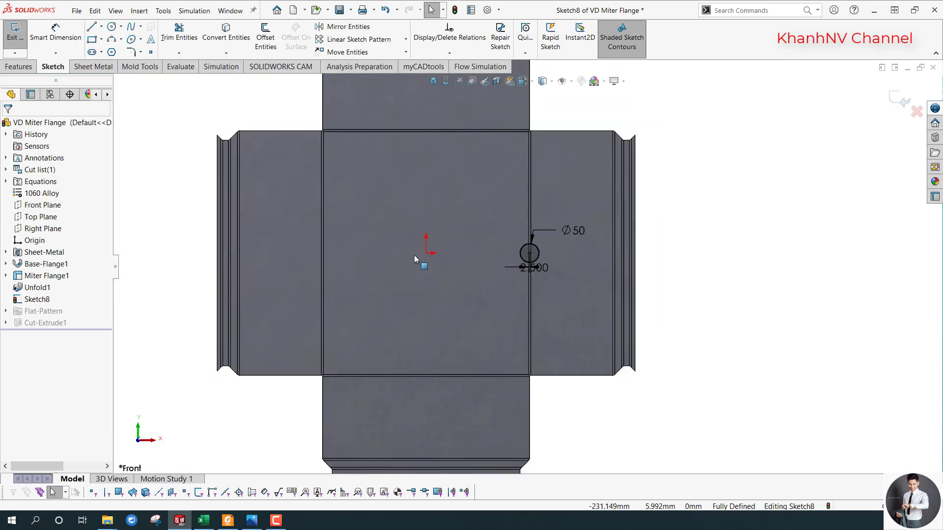
# Cut the Ø50 circle through the flat sheet as Cut-Extrude2, then check the reference image.
pyautogui.click(97, 68)
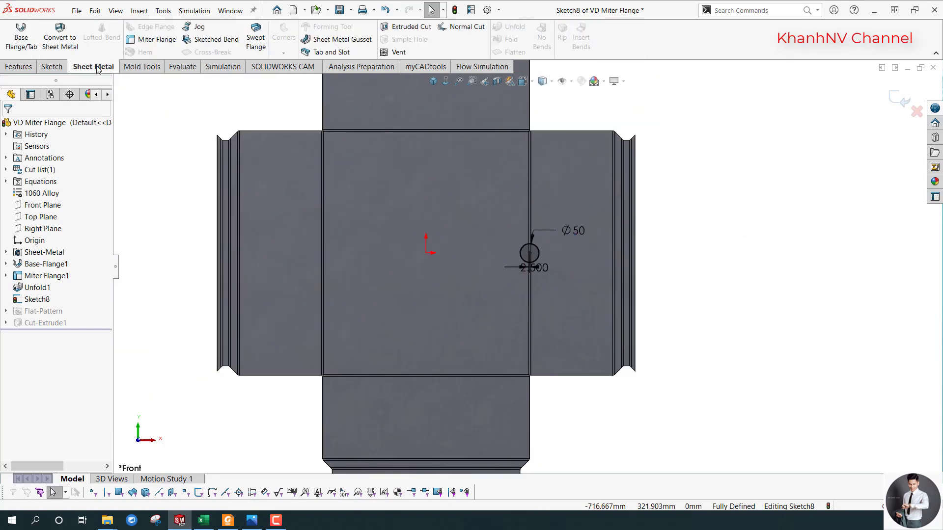
pyautogui.click(406, 28)
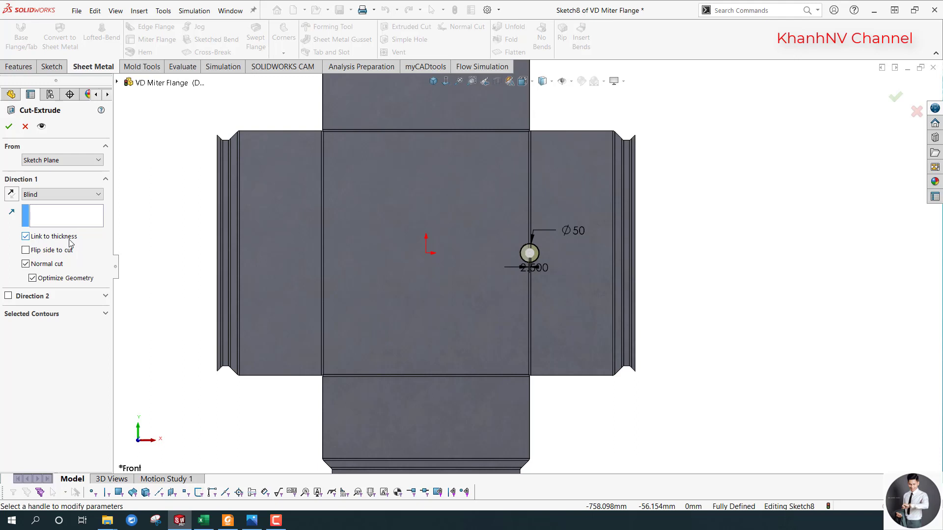
pyautogui.click(9, 128)
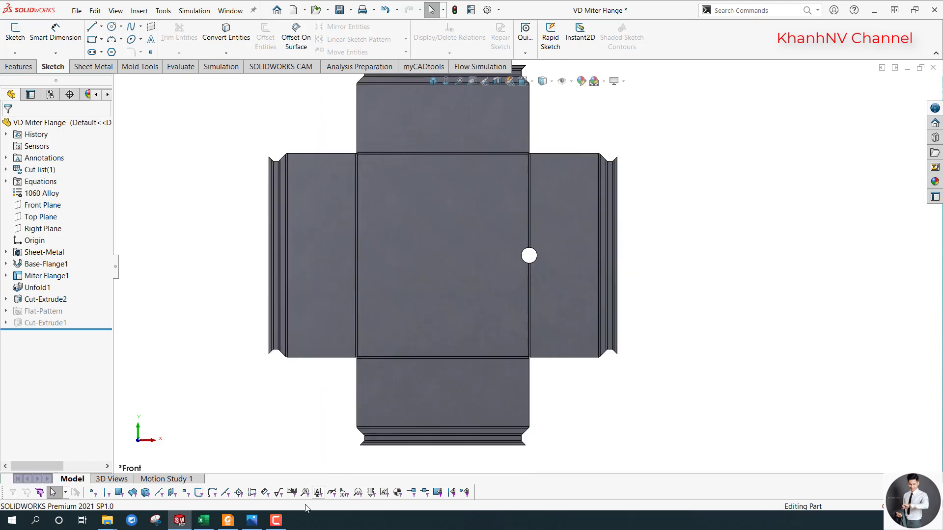
pyautogui.hotkey('alt', 'Tab')
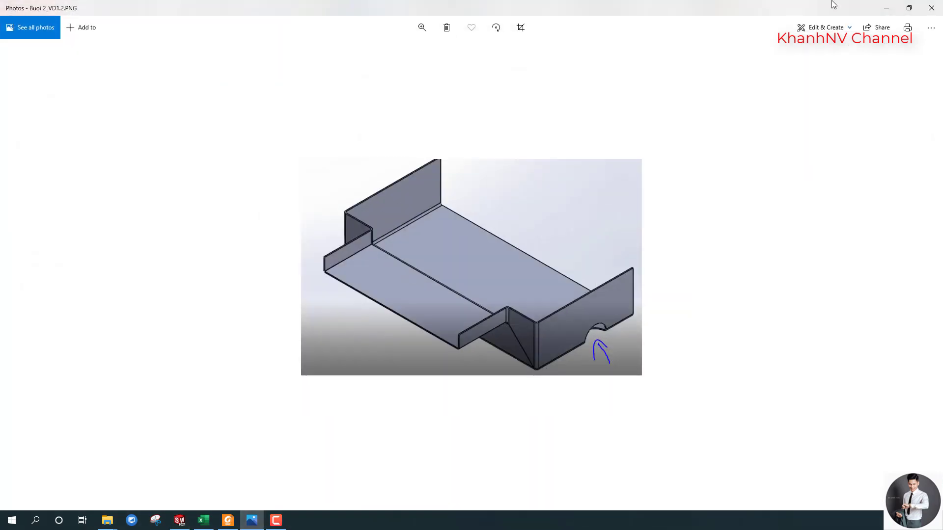
pyautogui.click(889, 7)
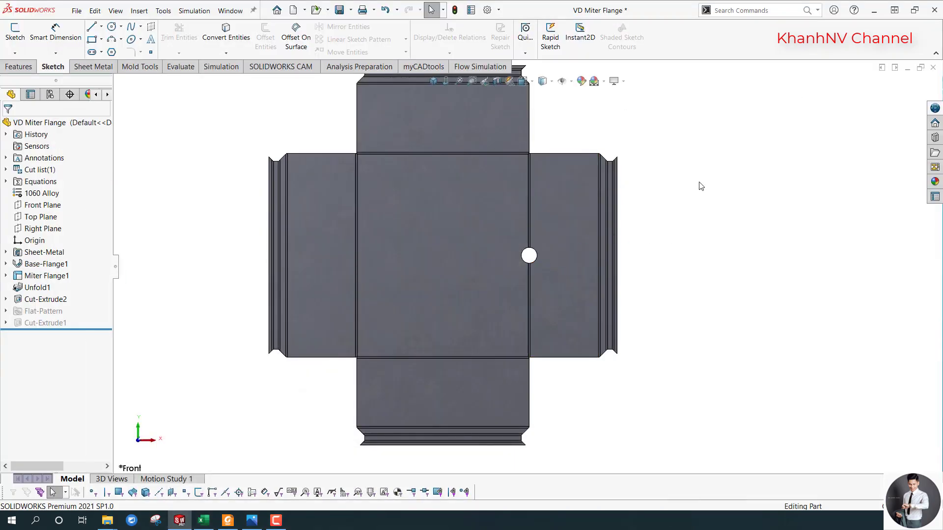
pyautogui.scroll(2, 510, 256)
pyautogui.scroll(-1, 507, 241)
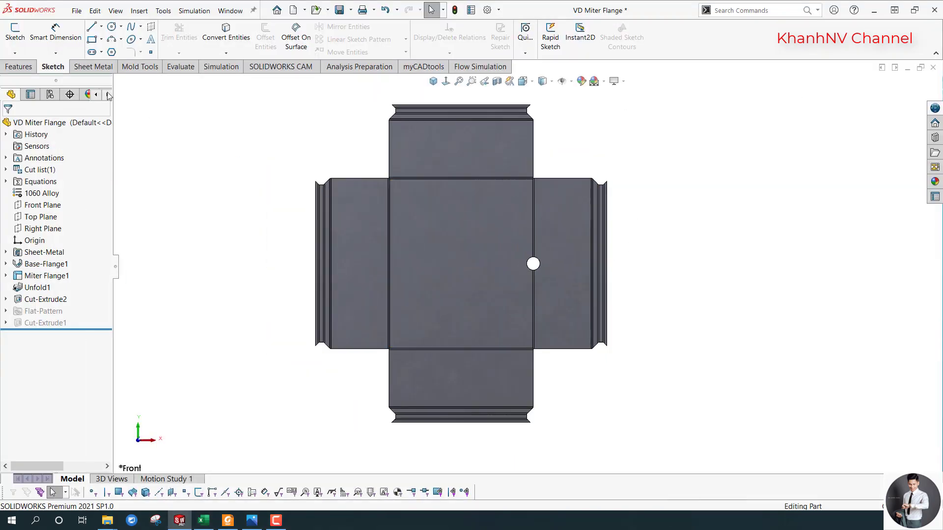
pyautogui.click(88, 67)
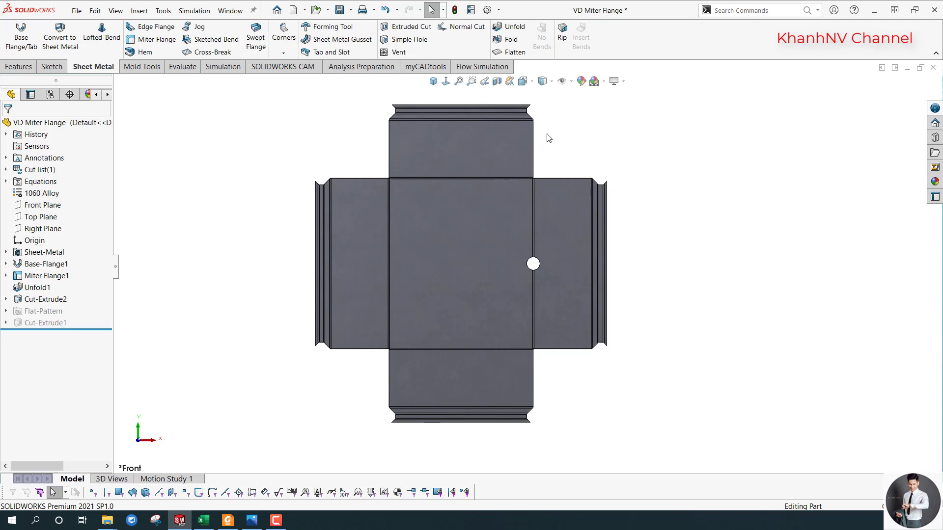
pyautogui.click(433, 81)
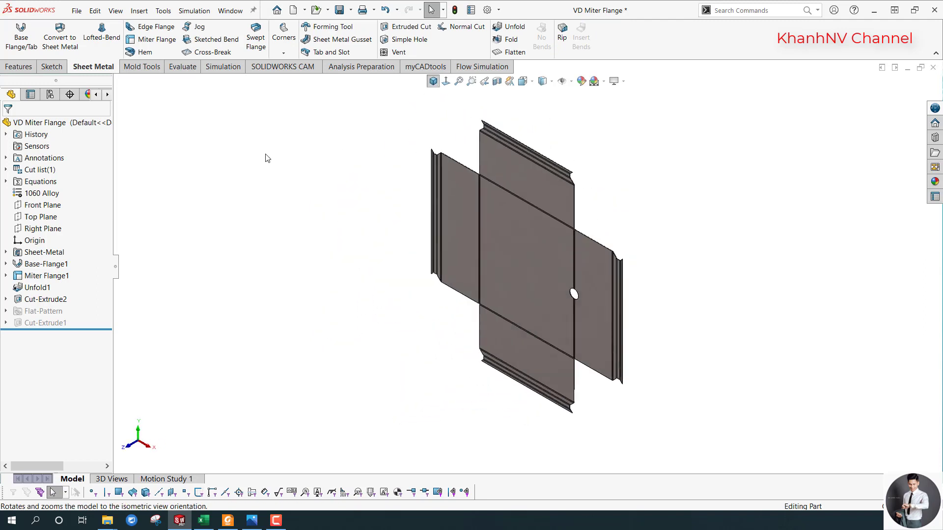
pyautogui.click(513, 51)
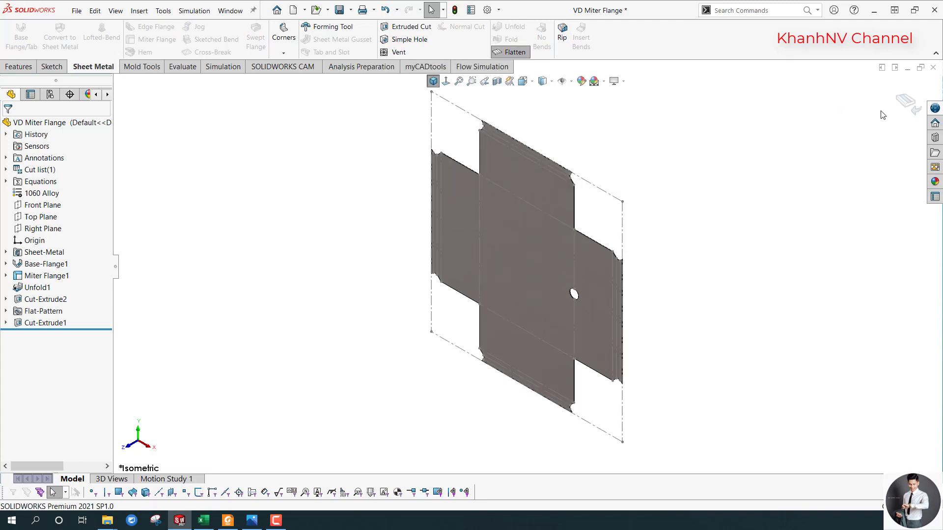
pyautogui.click(515, 52)
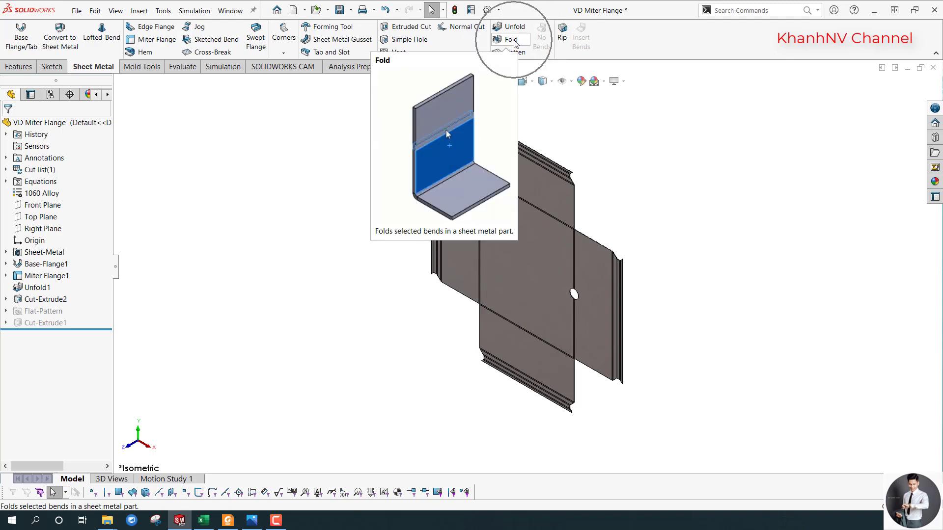
# Fold all sixteen miter bends back up, keeping the centre face fixed.
pyautogui.click(502, 40)
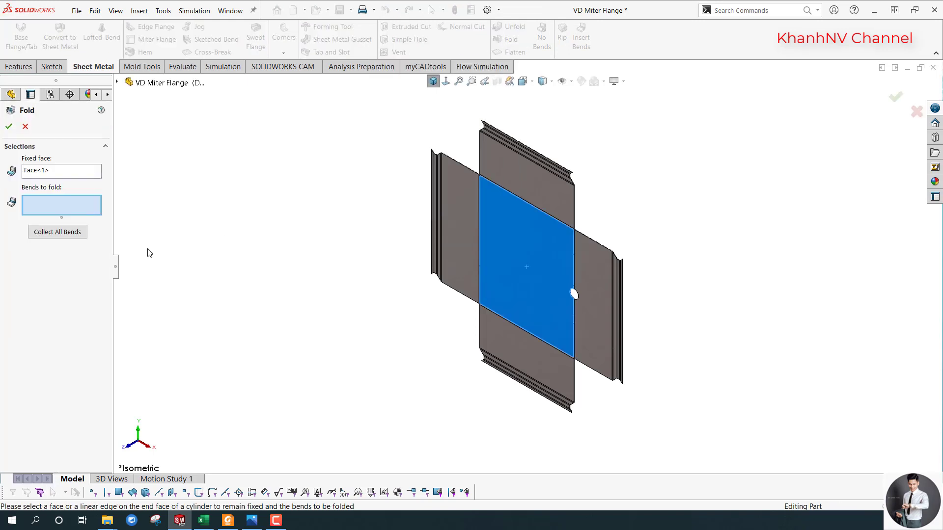
pyautogui.click(40, 175)
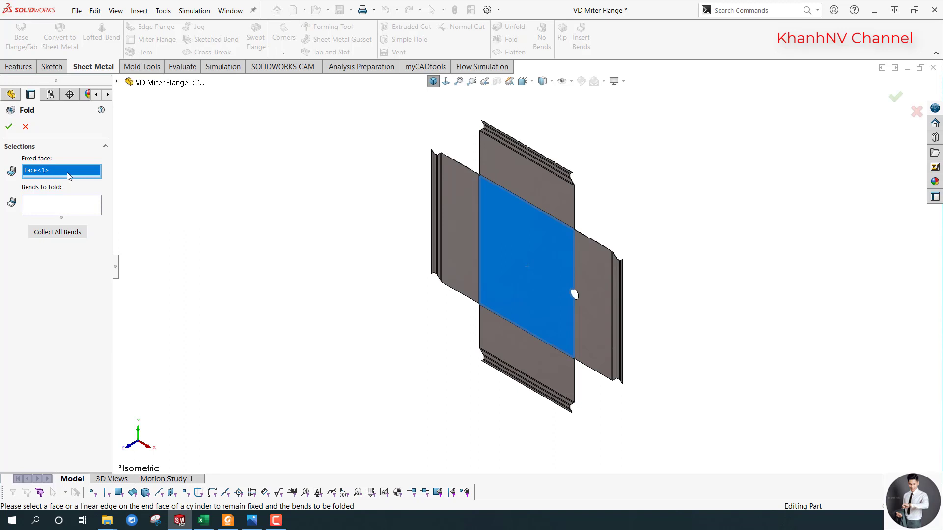
pyautogui.click(118, 83)
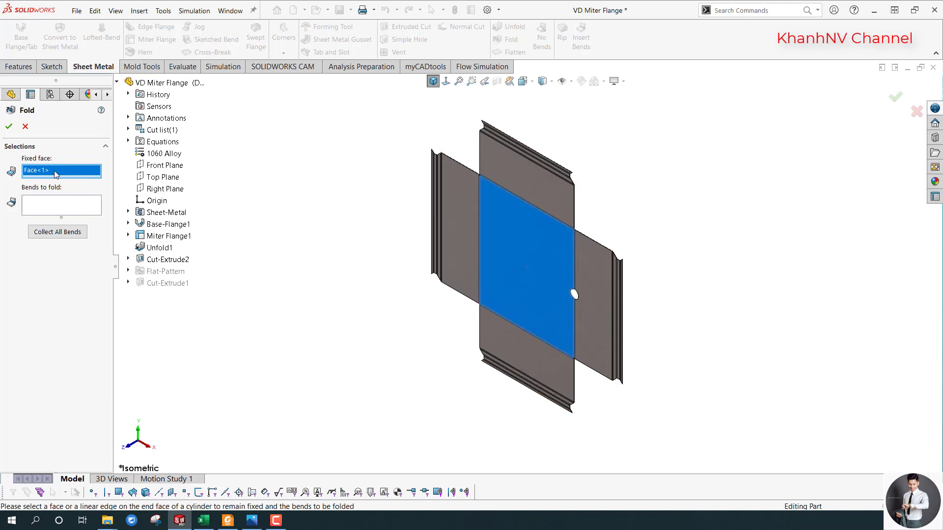
pyautogui.click(75, 209)
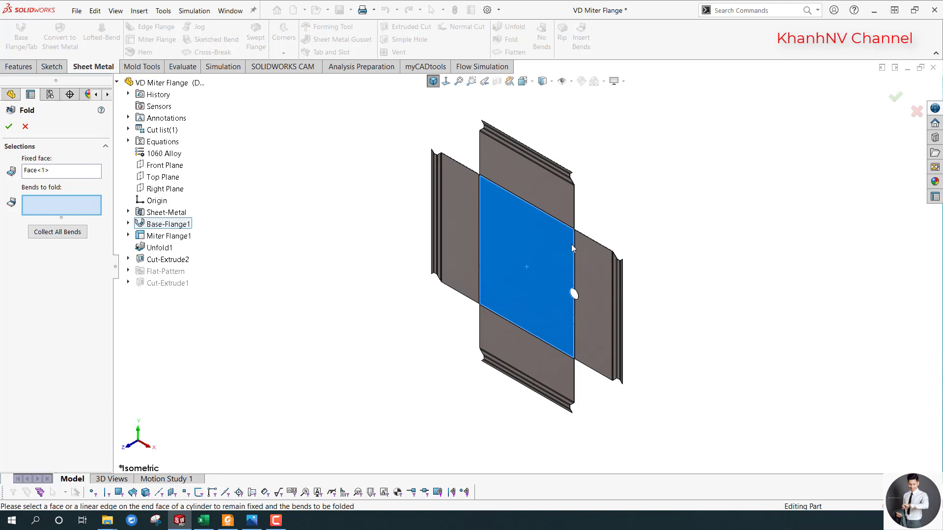
pyautogui.click(55, 235)
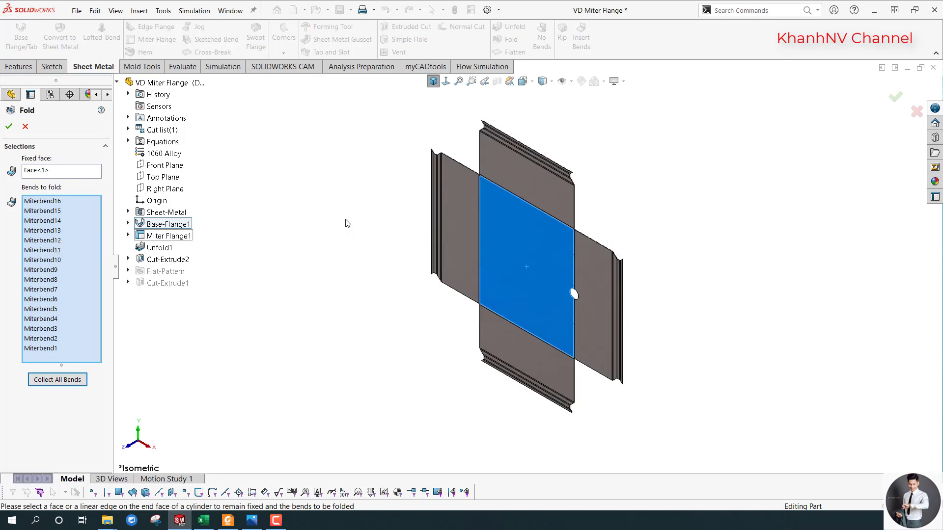
pyautogui.click(9, 128)
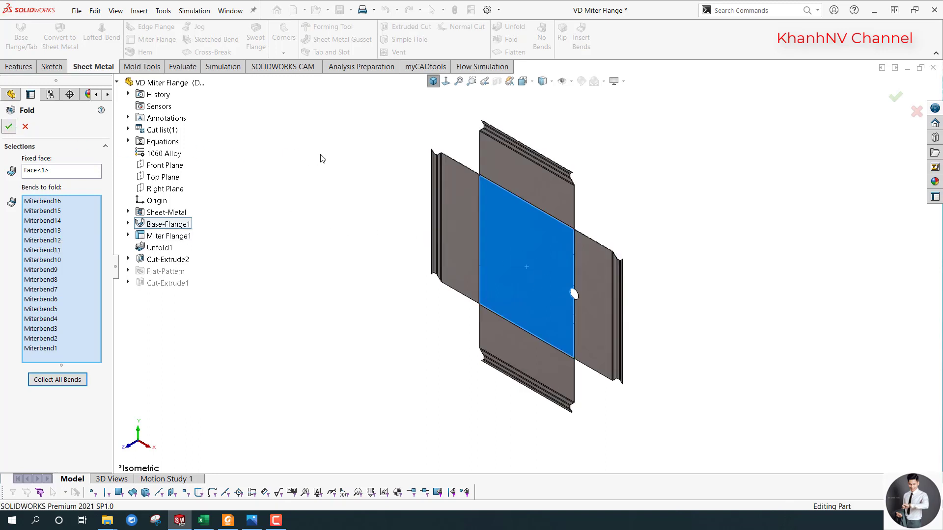
# Orbit and zoom in to inspect the semicircular notch on the right bend edge.
pyautogui.click(433, 81)
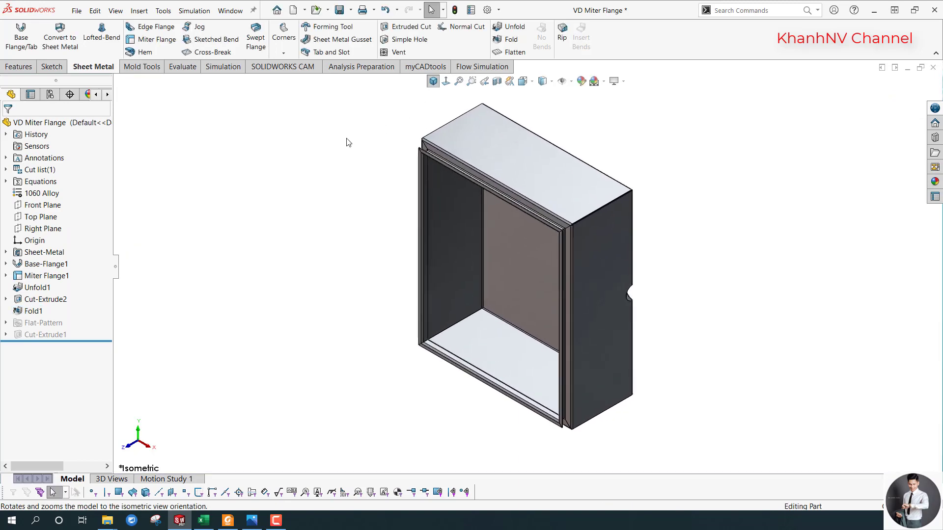
pyautogui.scroll(-2, 661, 328)
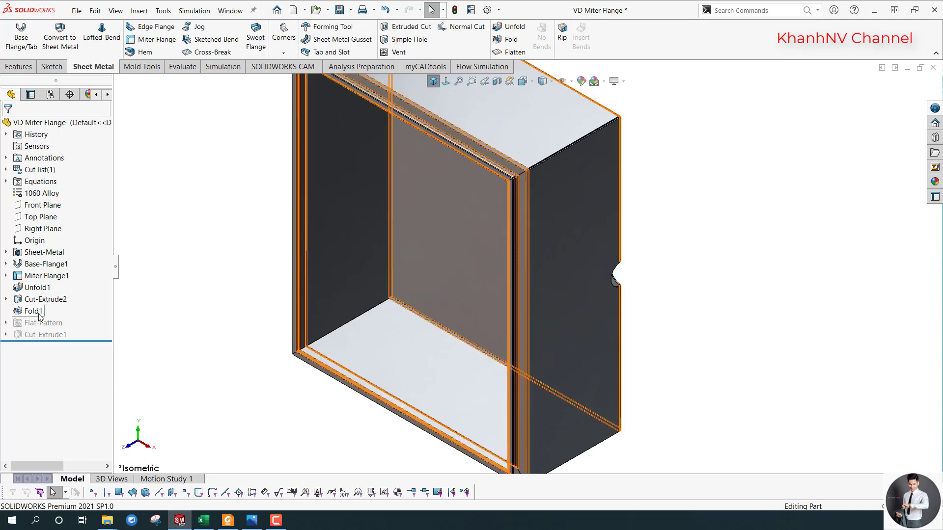
pyautogui.moveTo(650, 288)
pyautogui.mouseDown(button='middle')
pyautogui.moveTo(581, 251)
pyautogui.moveTo(612, 267)
pyautogui.moveTo(659, 268)
pyautogui.mouseUp(button='middle')
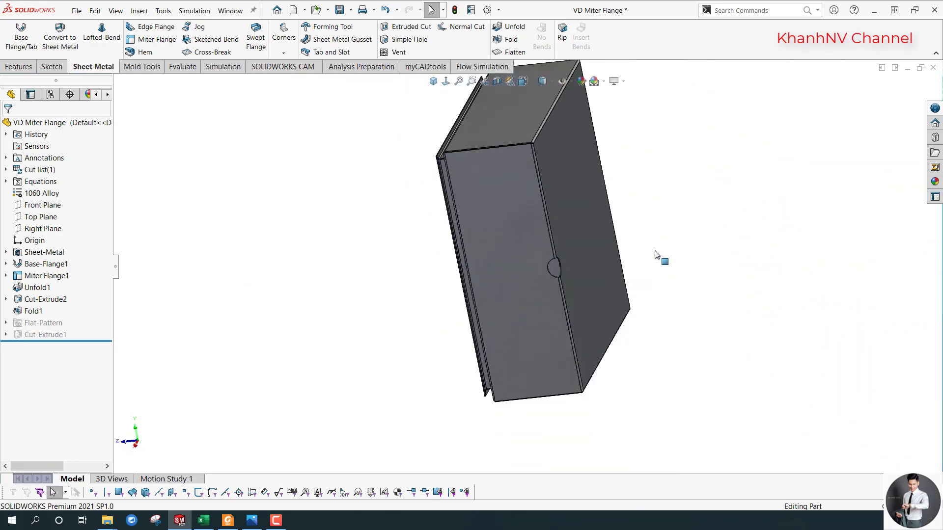
pyautogui.scroll(-5, 573, 275)
pyautogui.scroll(-3, 519, 246)
pyautogui.moveTo(520, 246)
pyautogui.mouseDown(button='middle')
pyautogui.moveTo(513, 291)
pyautogui.moveTo(545, 305)
pyautogui.mouseUp(button='middle')
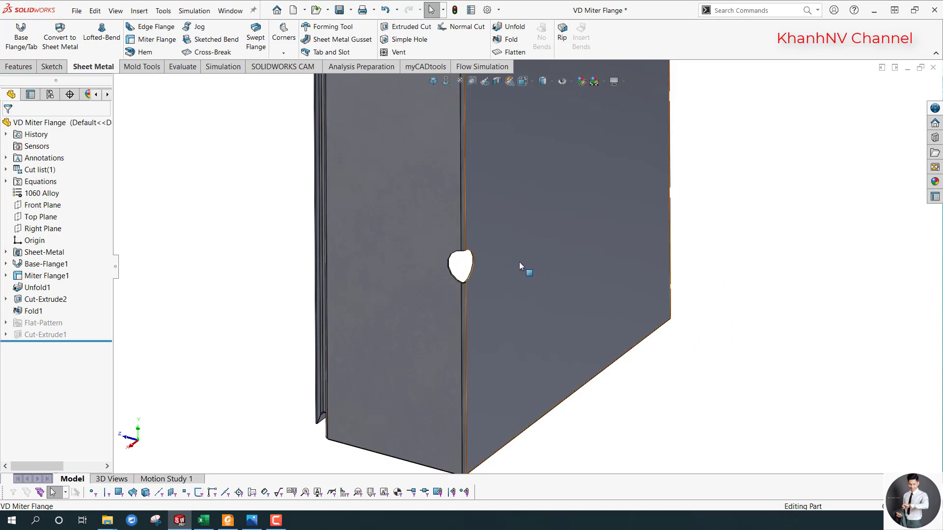
pyautogui.moveTo(519, 262)
pyautogui.mouseDown(button='middle')
pyautogui.moveTo(511, 269)
pyautogui.moveTo(504, 258)
pyautogui.moveTo(474, 262)
pyautogui.mouseUp(button='middle')
pyautogui.scroll(-3, 471, 255)
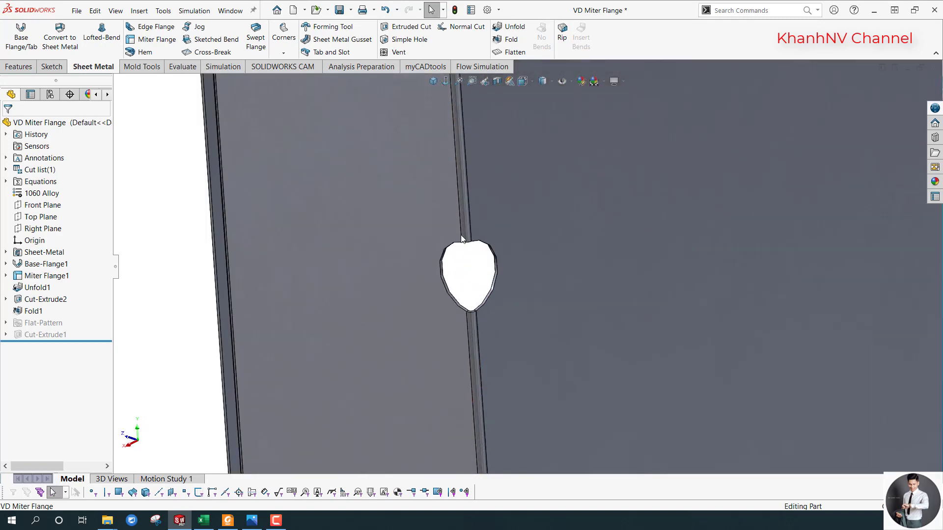
# Clear the face selection and return to an isometric view of the whole box.
pyautogui.click(399, 266)
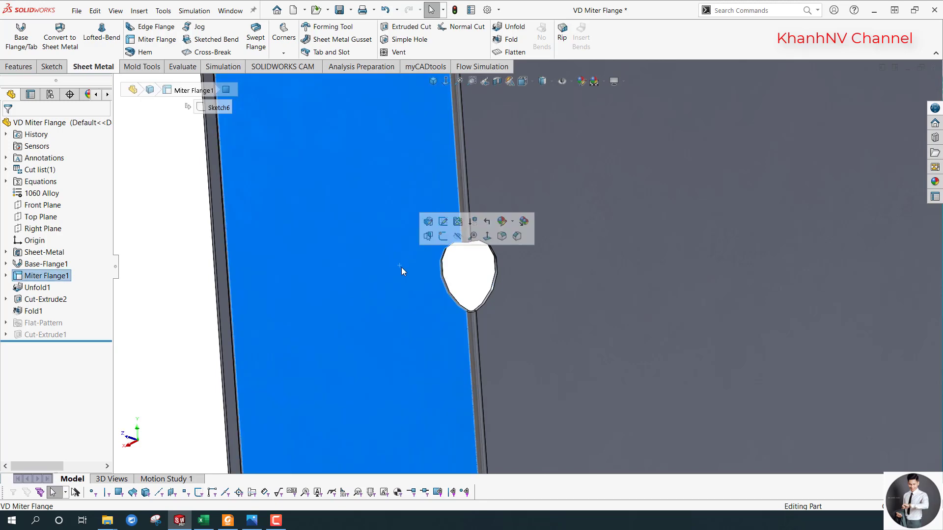
pyautogui.click(567, 281)
pyautogui.press('Escape')
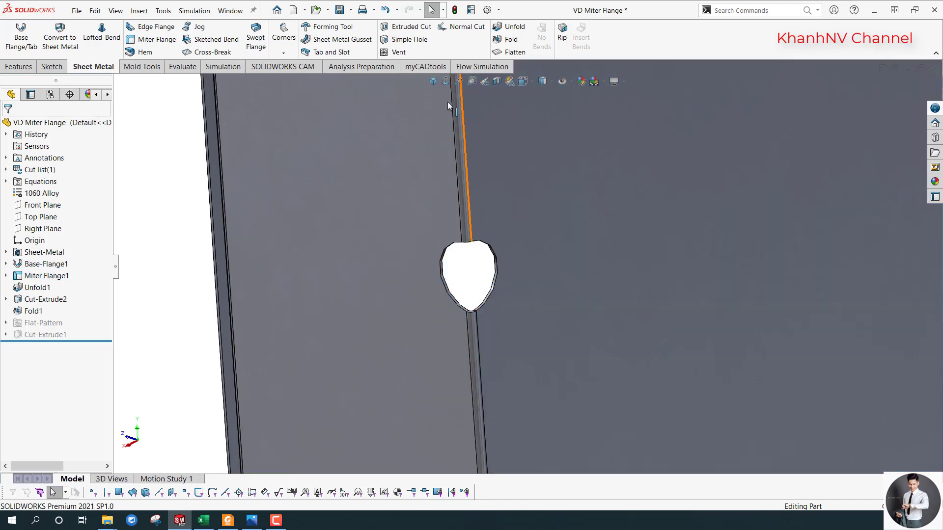
pyautogui.click(435, 85)
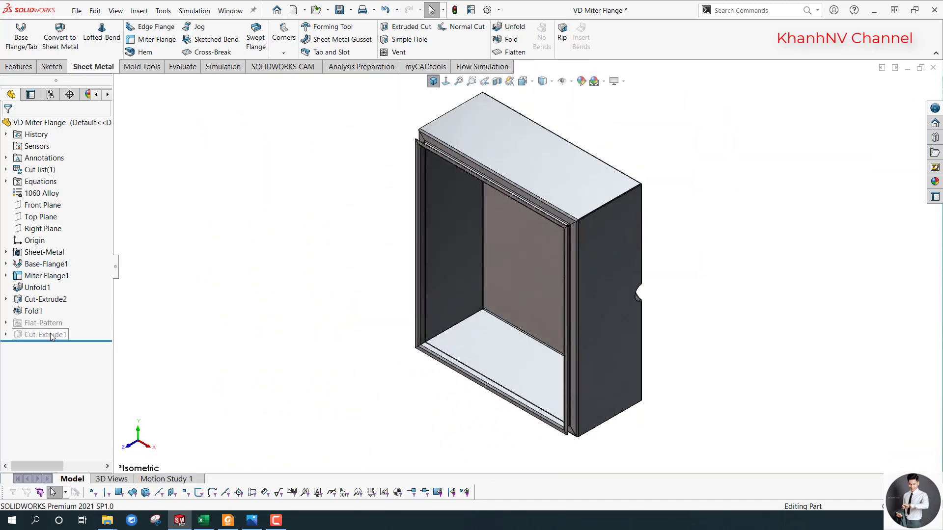
# Delete the leftover Cut-Extrude1 feature and its Sketch7 from the tree.
pyautogui.click(63, 336)
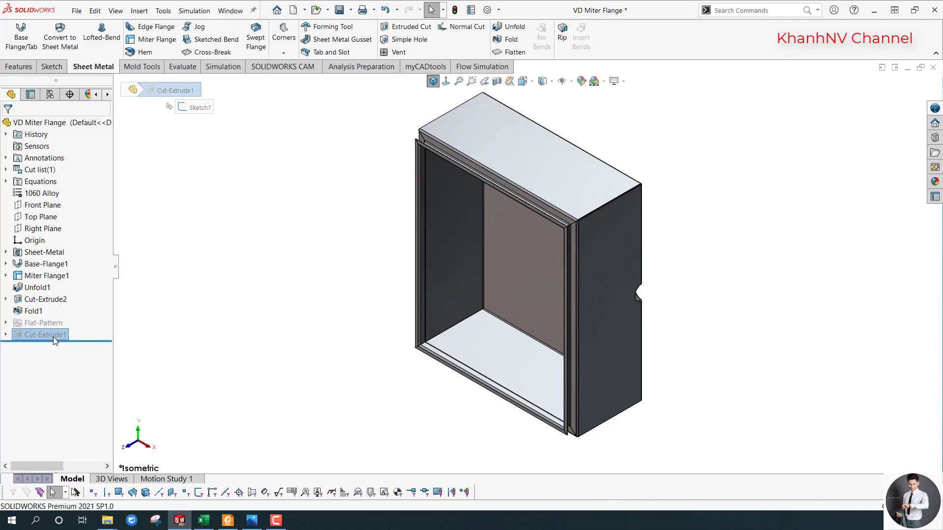
pyautogui.hotkey('ctrl', 'z')
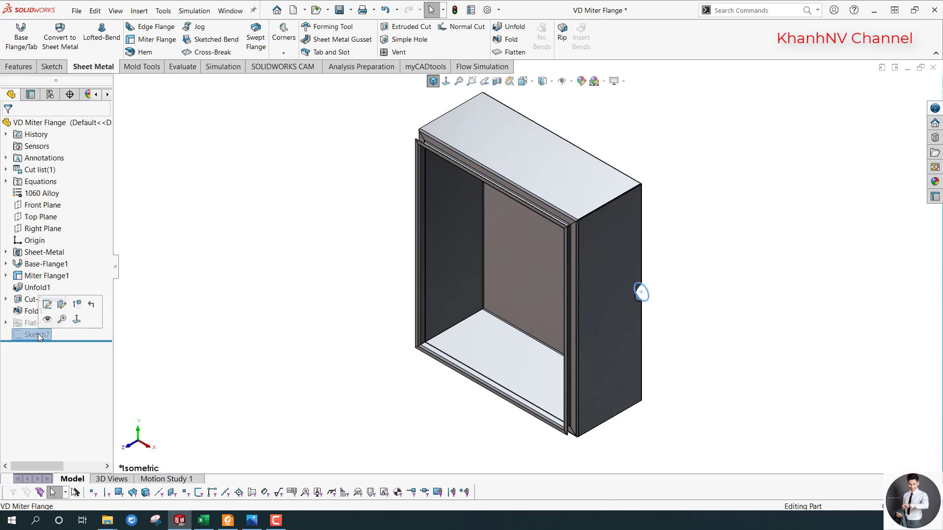
pyautogui.hotkey('ctrl', 'z')
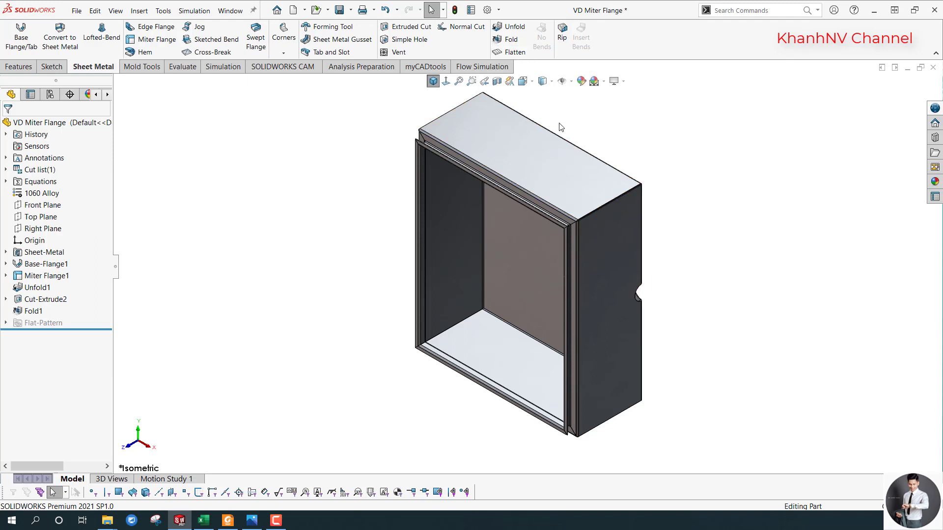
pyautogui.click(516, 53)
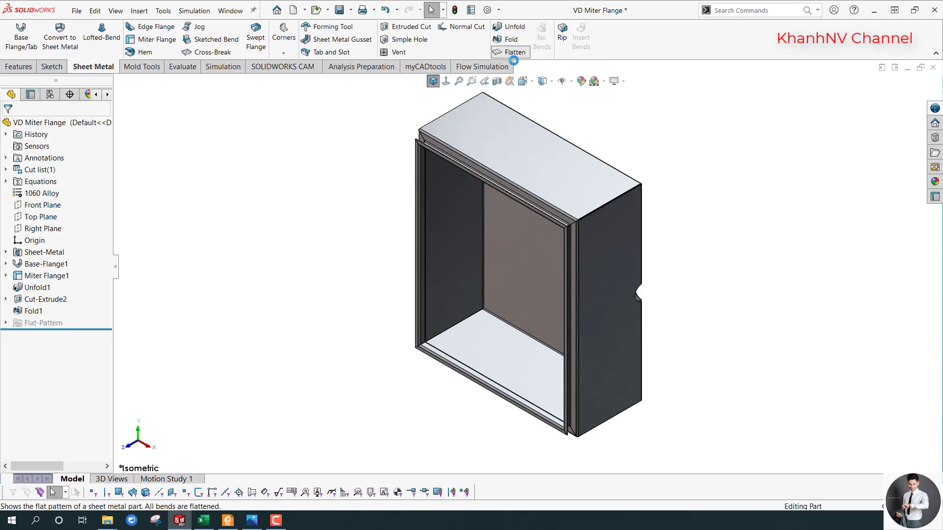
pyautogui.press('f')
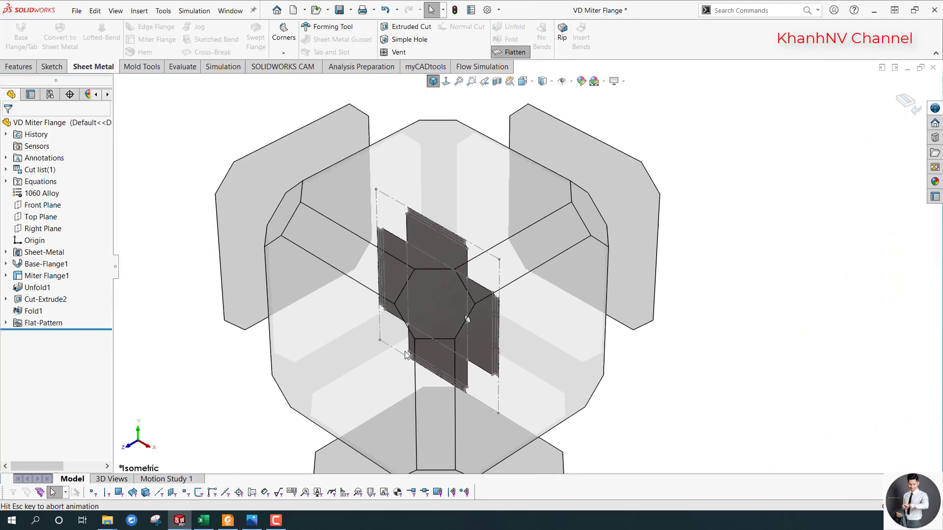
pyautogui.hotkey('ctrl', '1')
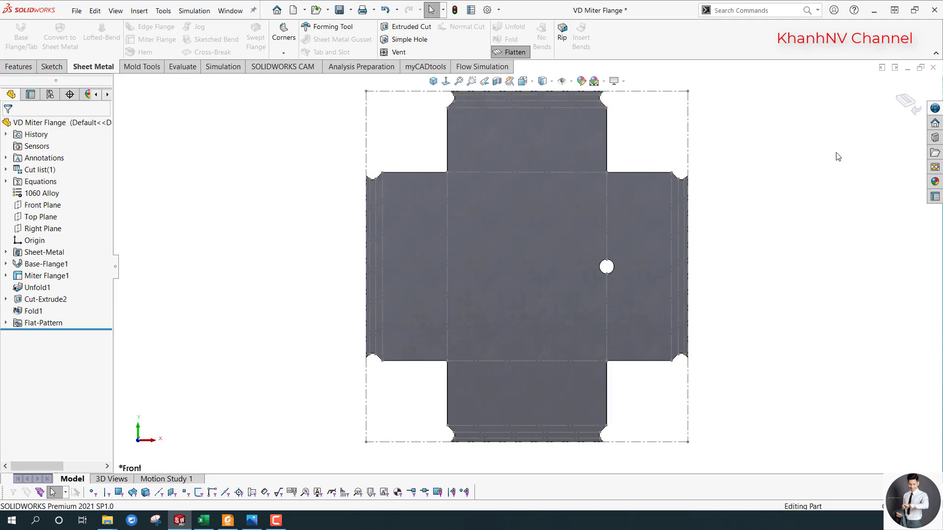
pyautogui.scroll(-2, 633, 234)
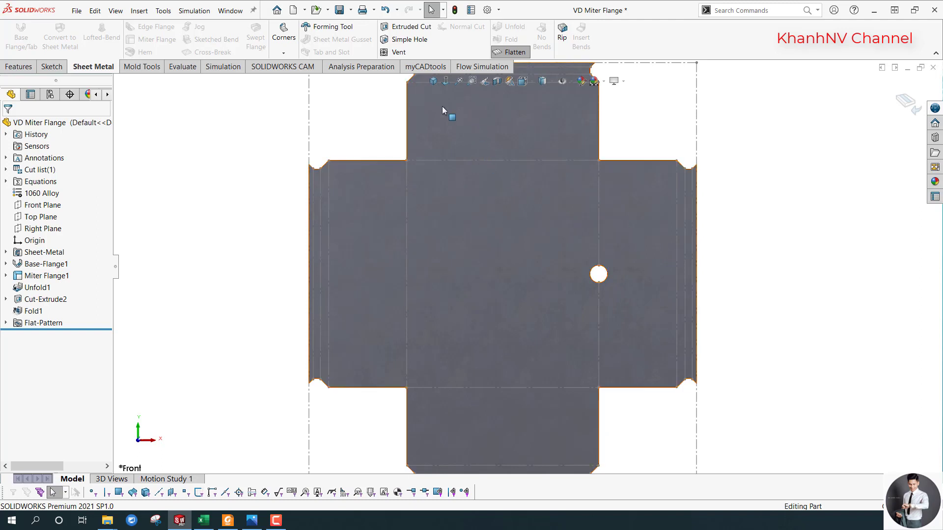
pyautogui.keyDown('ctrl'); pyautogui.moveTo(567, 160); pyautogui.dragTo(542, 173, button='middle'); pyautogui.keyUp('ctrl')
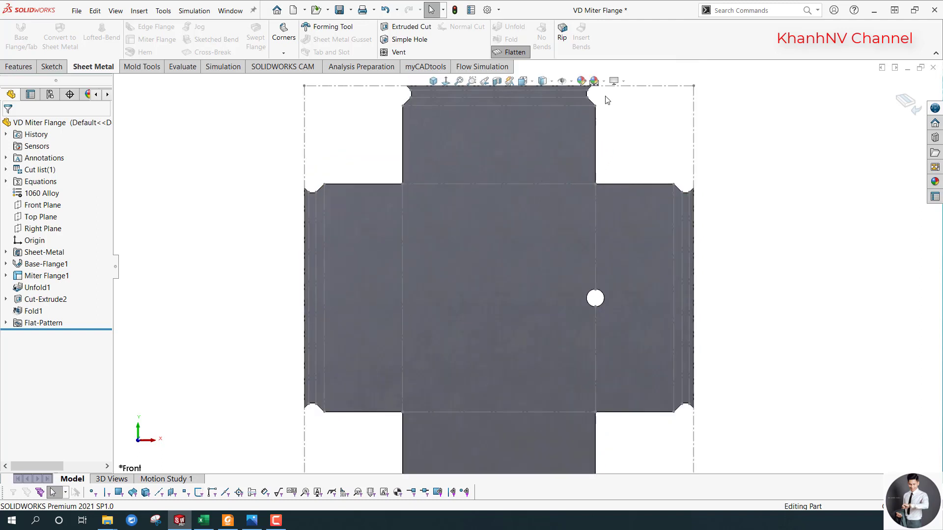
pyautogui.scroll(-2, 484, 198)
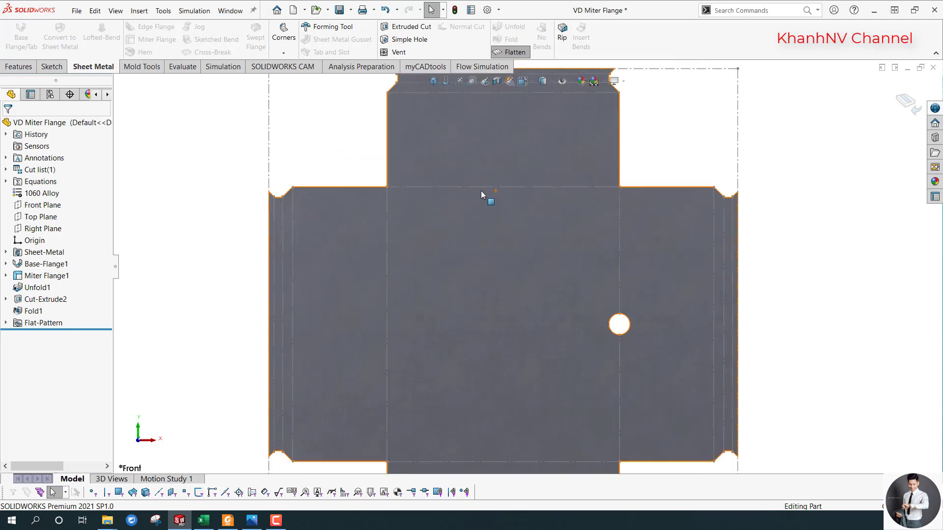
pyautogui.scroll(-3, 417, 199)
pyautogui.scroll(2, 440, 200)
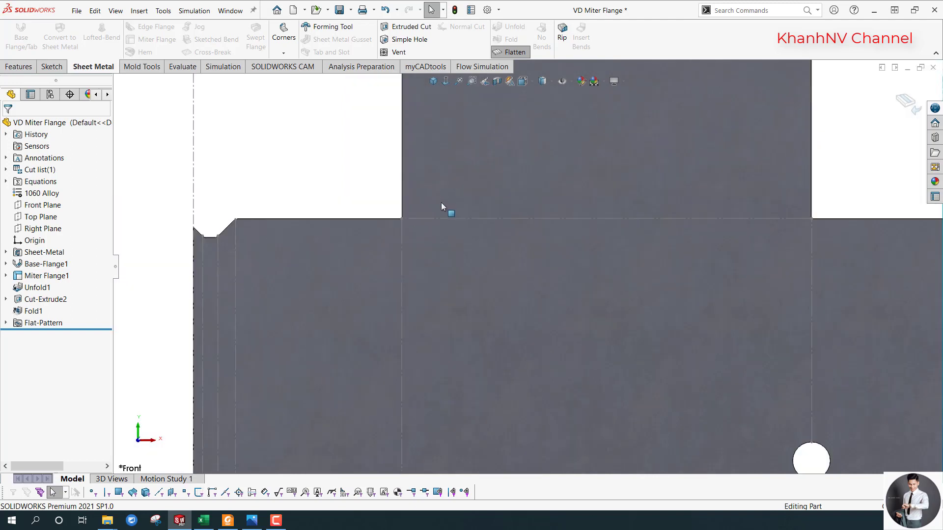
pyautogui.scroll(1, 417, 202)
pyautogui.scroll(-1, 491, 236)
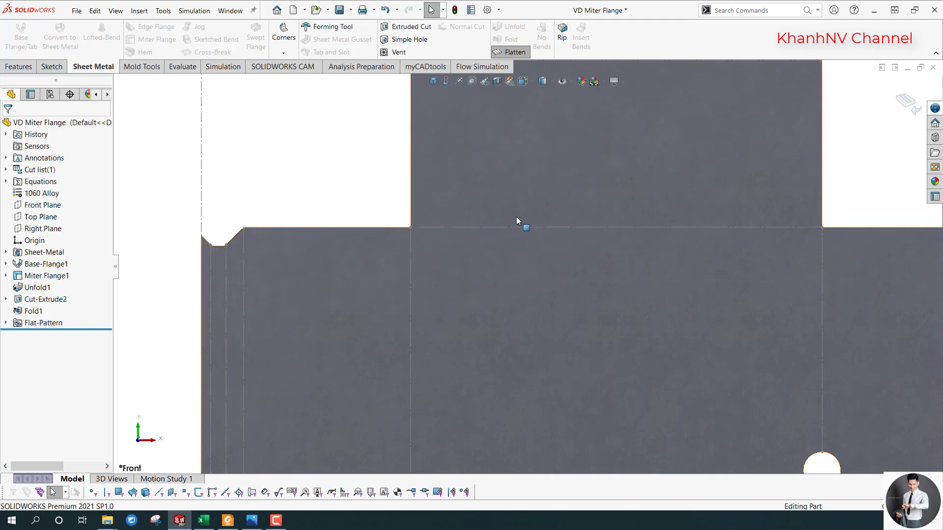
pyautogui.scroll(5, 517, 216)
pyautogui.scroll(-4, 568, 261)
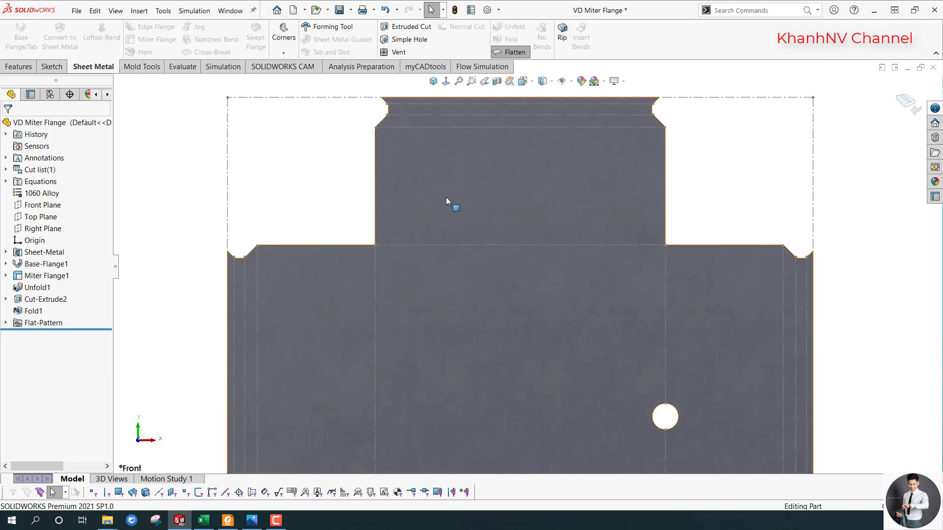
pyautogui.scroll(-2, 529, 243)
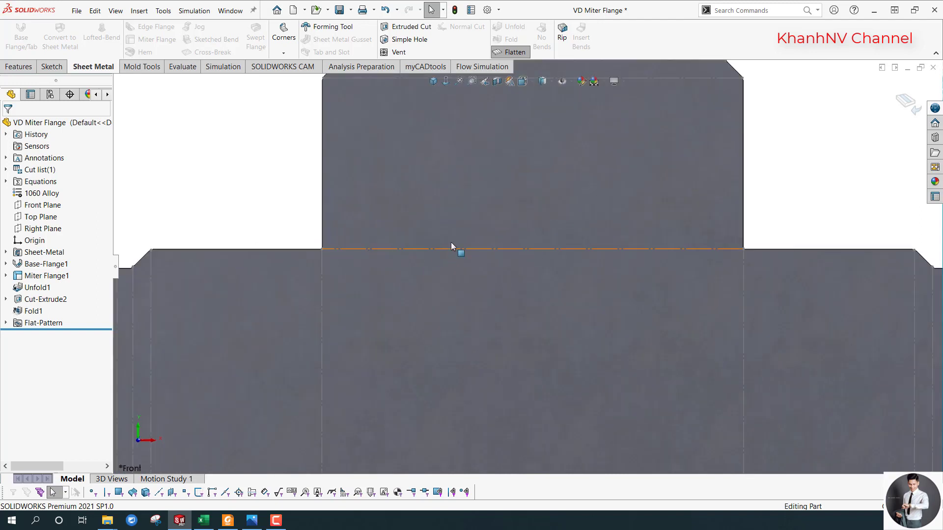
pyautogui.scroll(3, 564, 168)
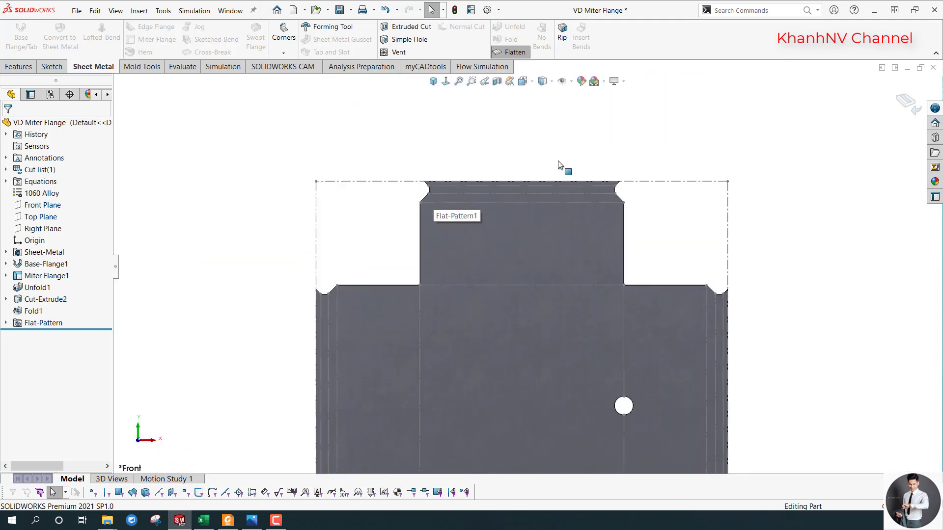
pyautogui.scroll(-1, 564, 172)
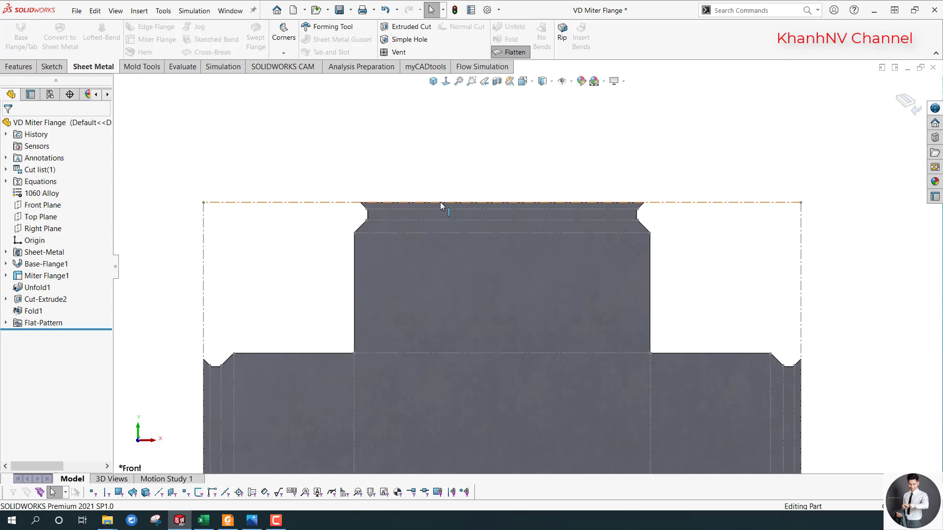
pyautogui.scroll(-2, 408, 351)
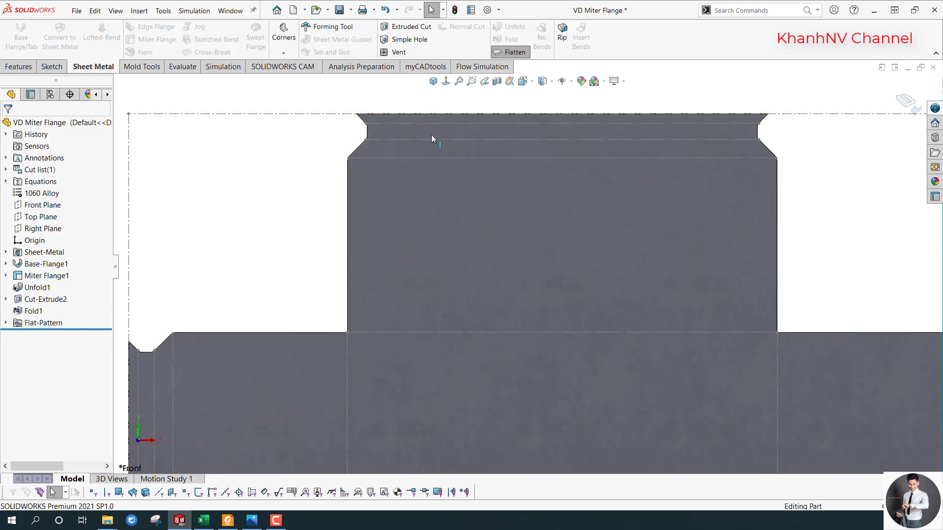
pyautogui.scroll(3, 449, 236)
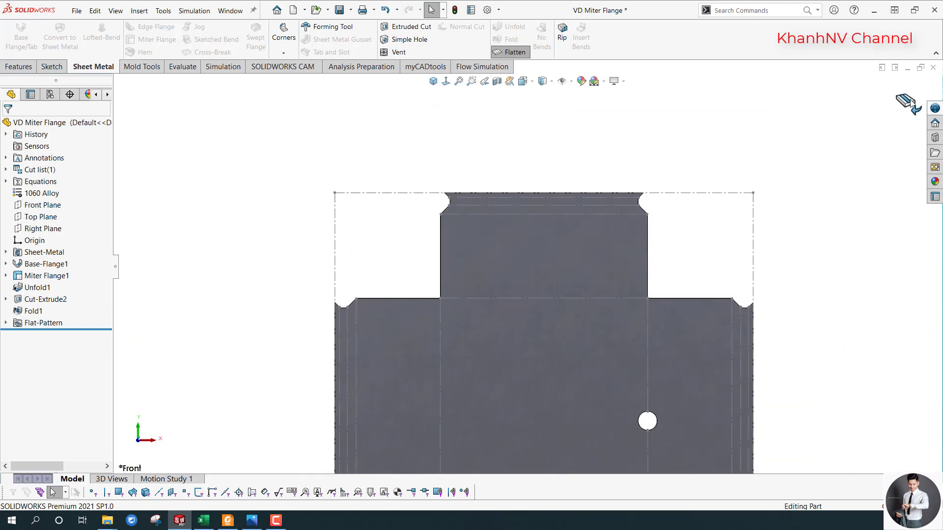
pyautogui.click(510, 52)
pyautogui.hotkey('ctrl', '7')
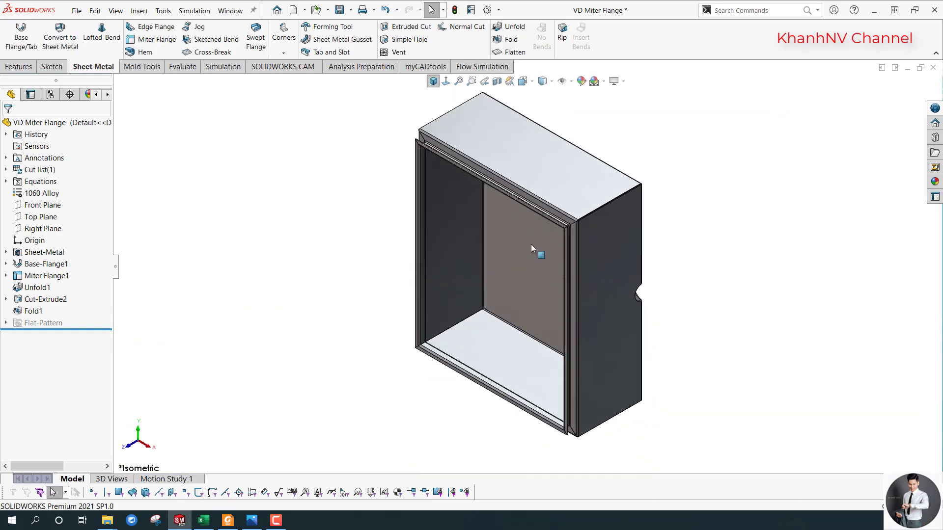
pyautogui.moveTo(531, 243)
pyautogui.mouseDown(button='middle')
pyautogui.moveTo(602, 305)
pyautogui.moveTo(506, 264)
pyautogui.moveTo(527, 278)
pyautogui.mouseUp(button='middle')
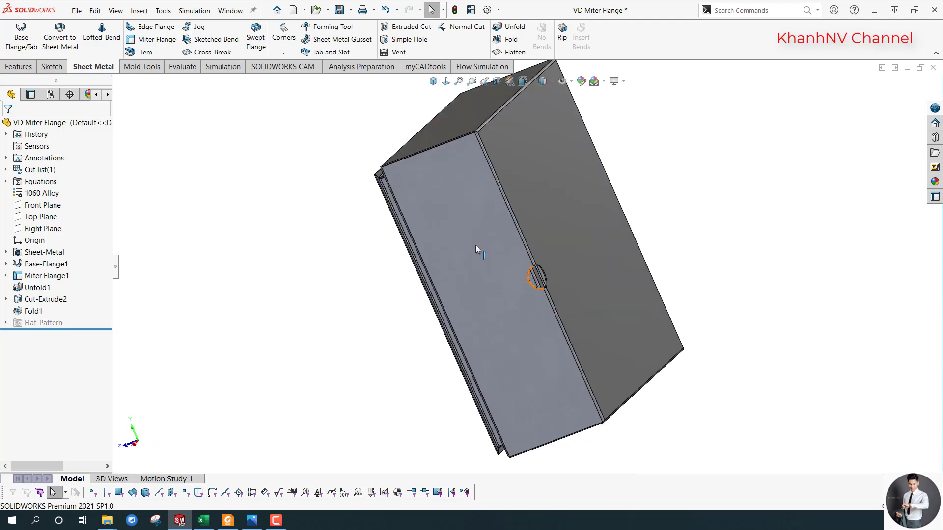
pyautogui.moveTo(475, 245)
pyautogui.mouseDown(button='middle')
pyautogui.moveTo(449, 267)
pyautogui.moveTo(588, 166)
pyautogui.mouseUp(button='middle')
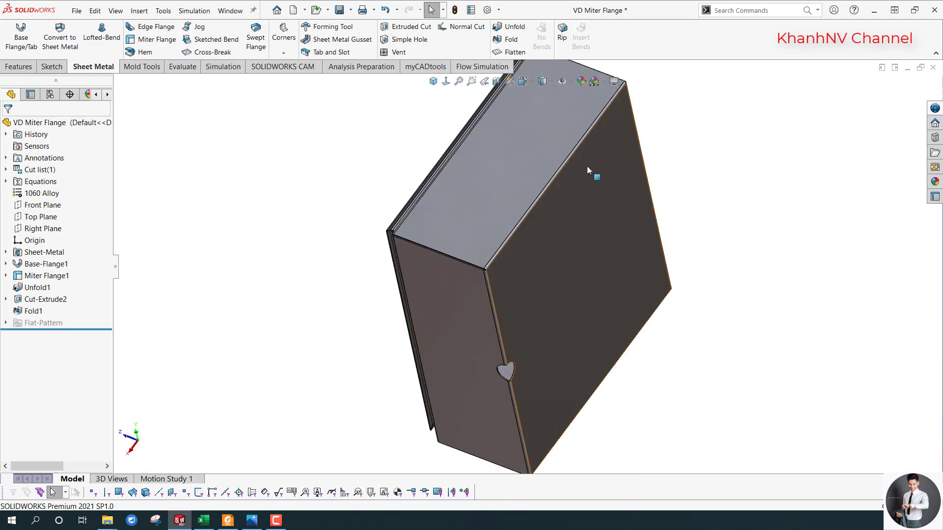
pyautogui.moveTo(479, 224)
pyautogui.mouseDown(button='middle')
pyautogui.moveTo(618, 190)
pyautogui.moveTo(565, 272)
pyautogui.moveTo(419, 356)
pyautogui.mouseUp(button='middle')
pyautogui.click(434, 83)
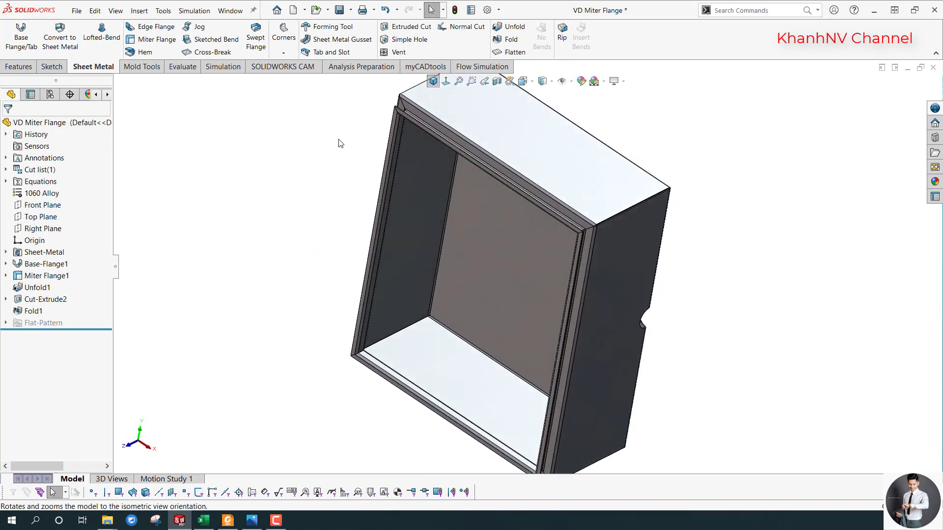